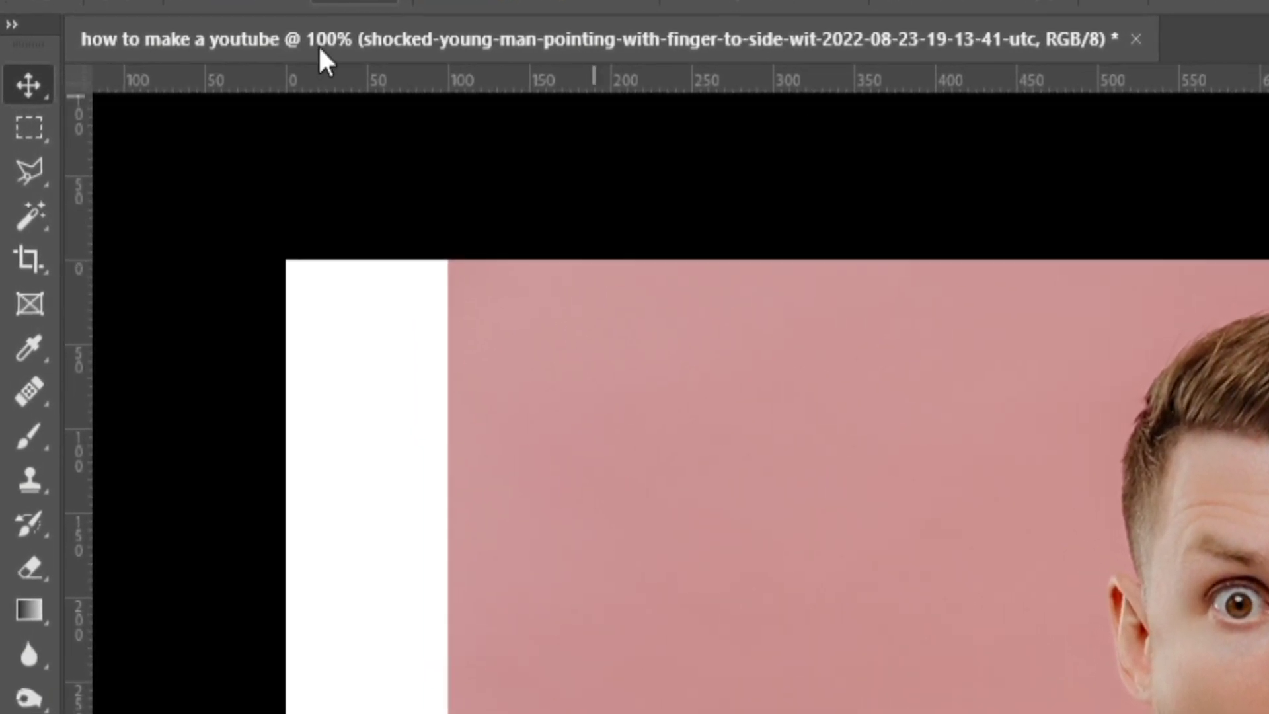
Step: Isolate the man from the pink background with a layer mask, starting from the Magic Wand tool
left_click(30, 218)
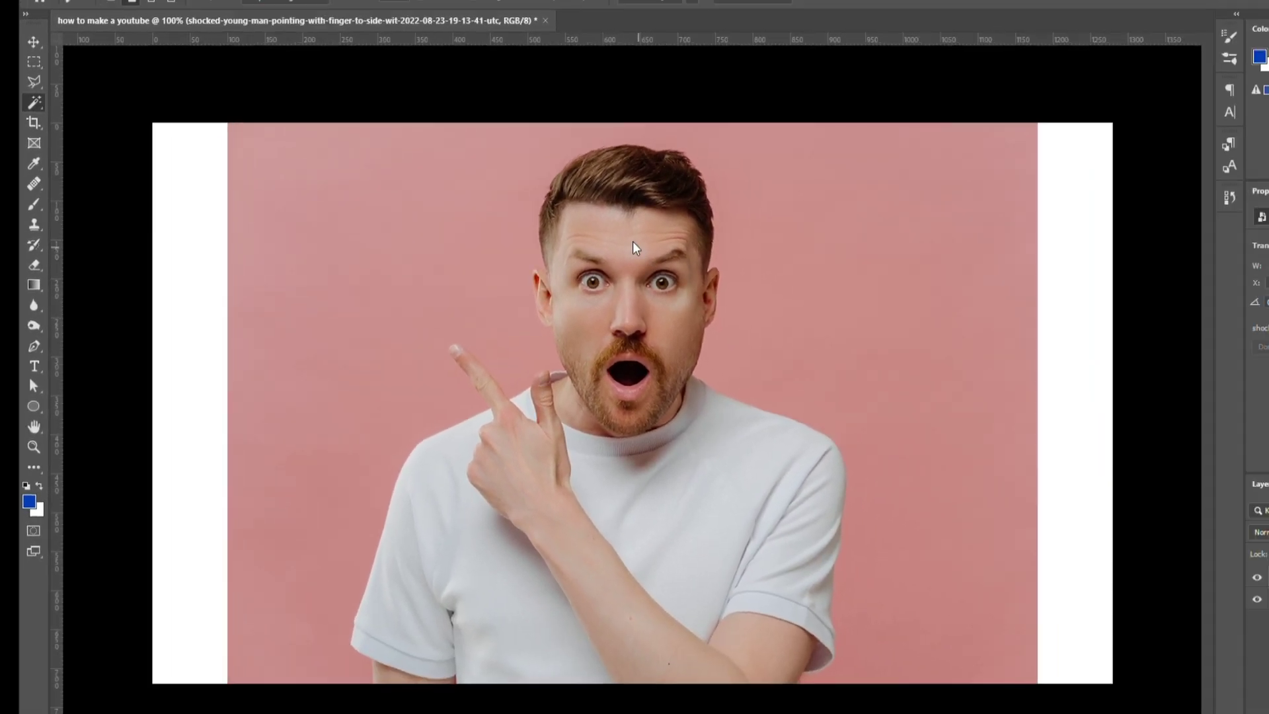
left_click(1027, 372)
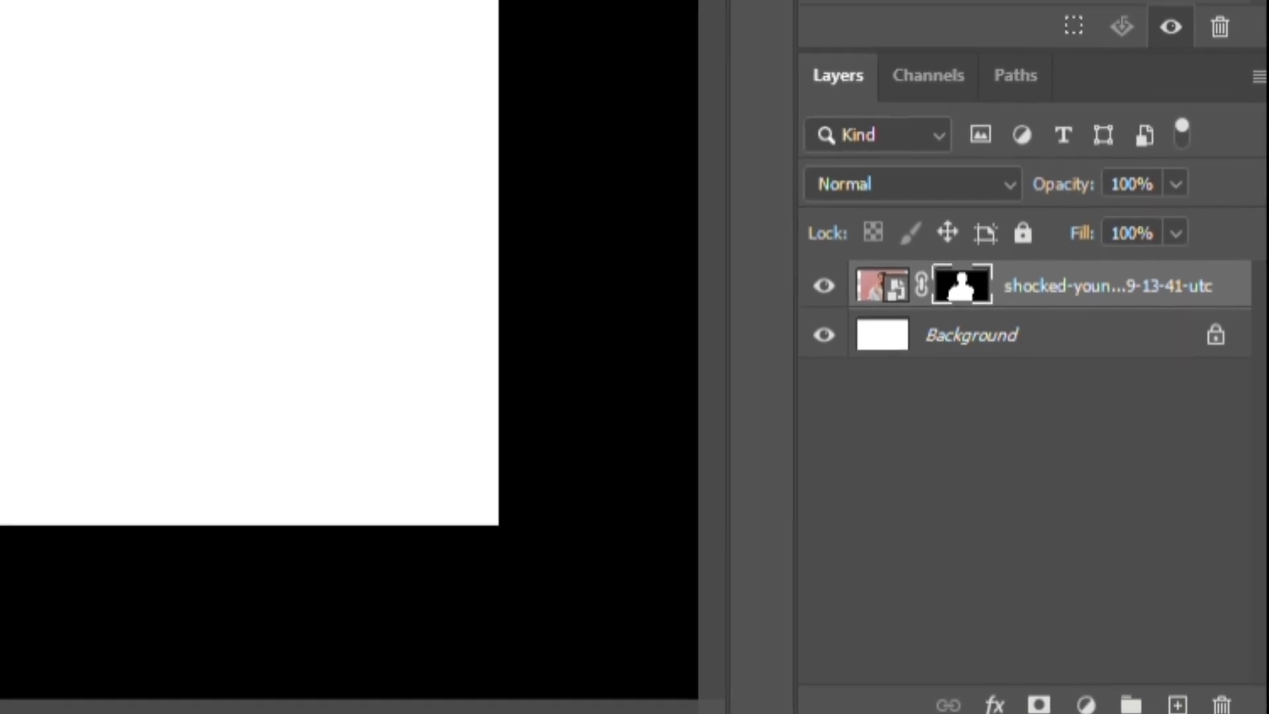
Step: Enlarge the masked man, rotate him counter-clockwise and position him on the right half of the canvas
key("ctrl+t")
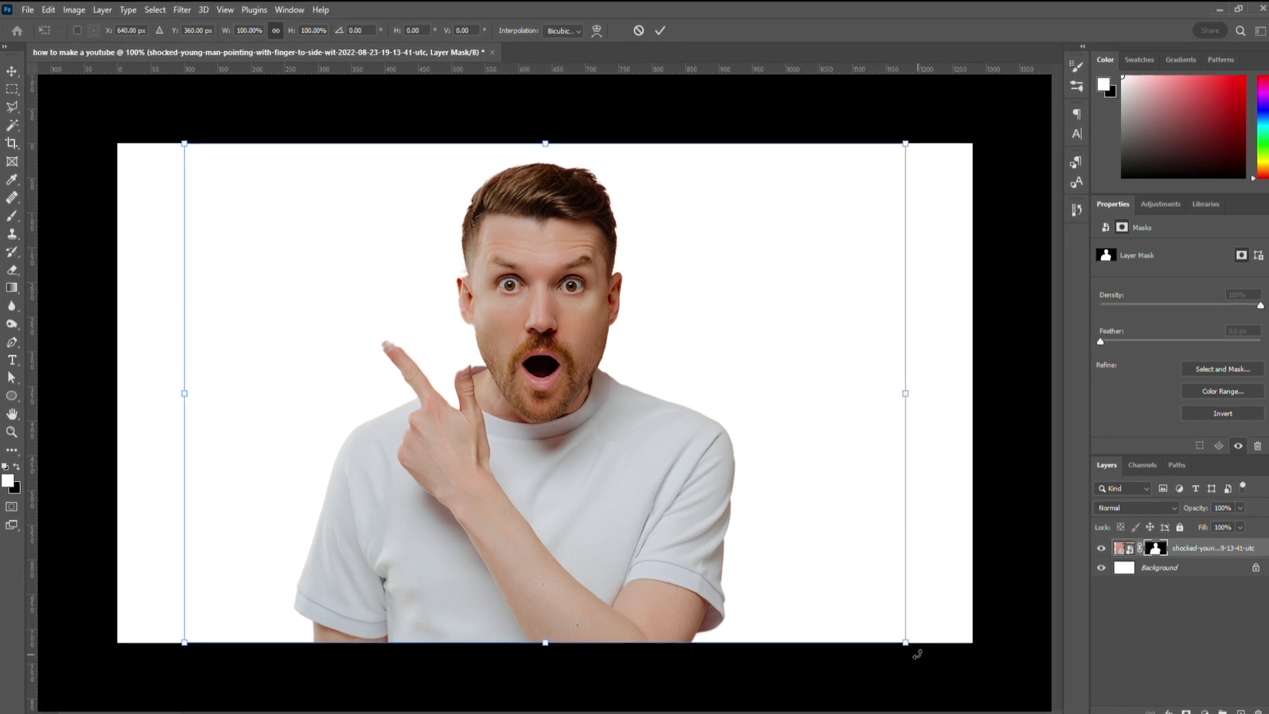
left_click_drag(917, 654, 1008, 506)
key("Return")
key("w")
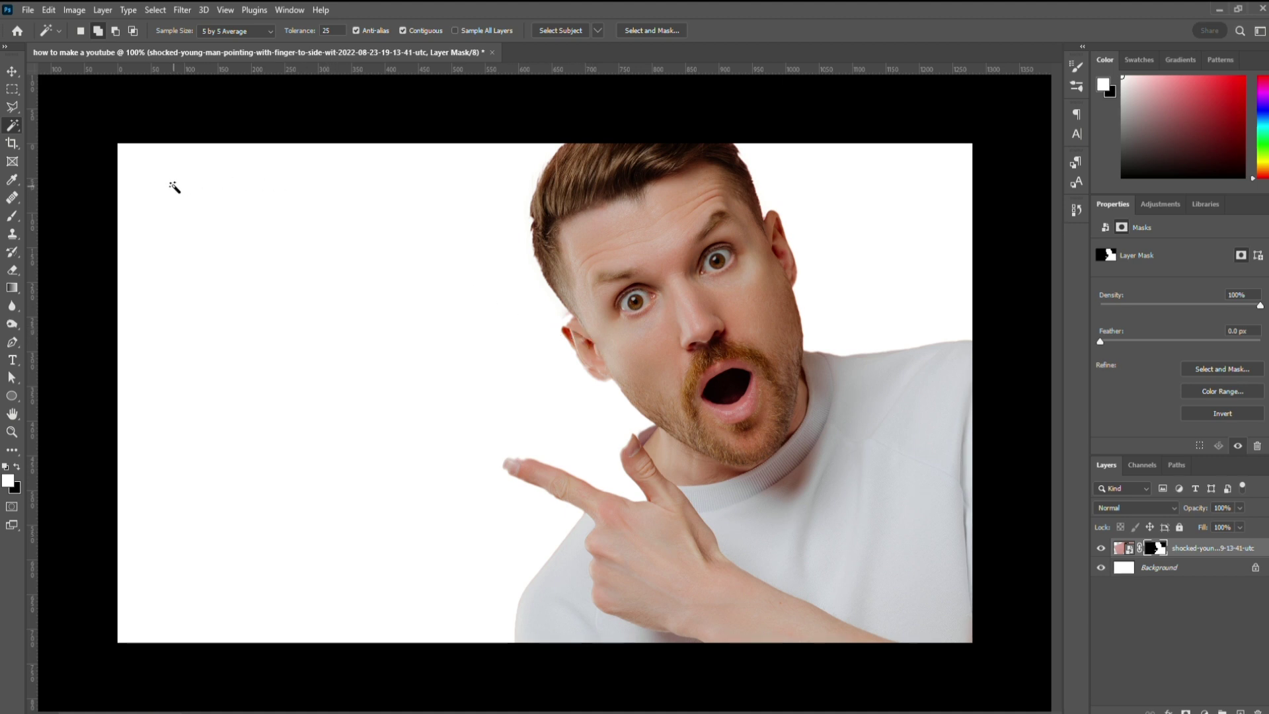
Step: Add the text "how to make a youtube thumbnail 2023" in violet-blue Road Rage on the upper-left area of the canvas
key("t")
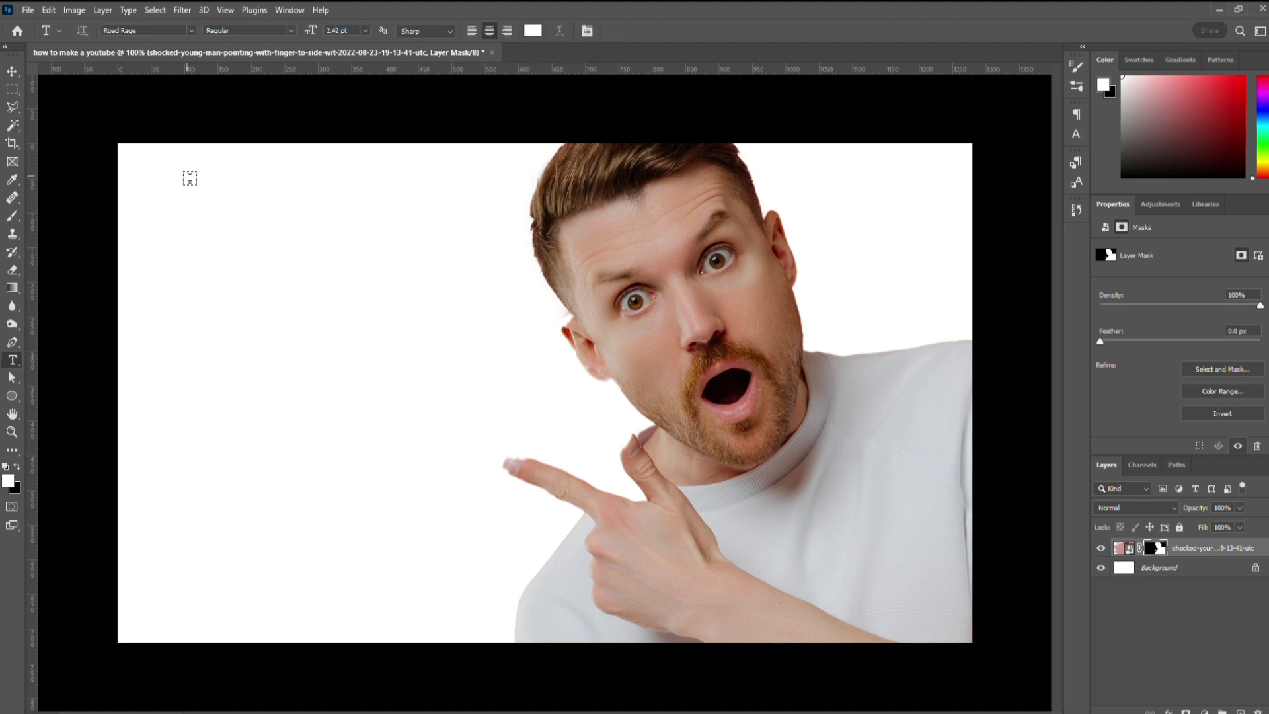
left_click(535, 31)
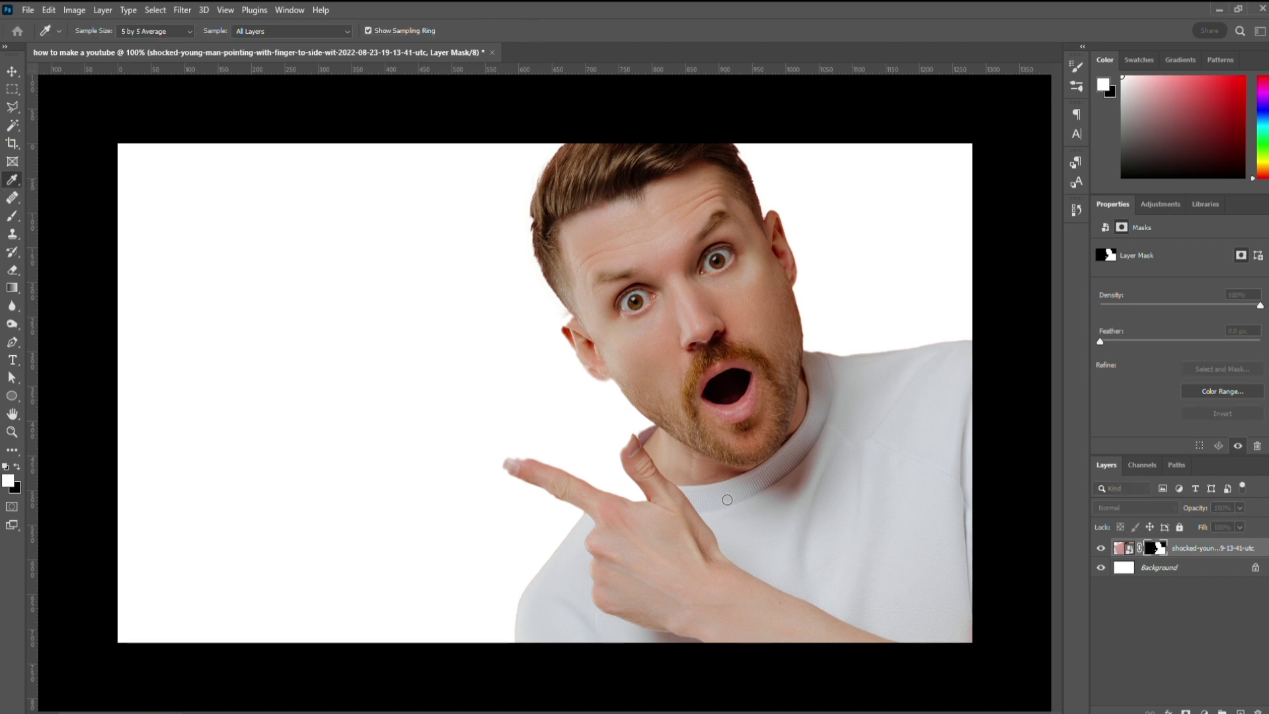
mouse_move(798, 476)
left_mouse_down()
mouse_move(828, 437)
mouse_move(763, 406)
mouse_move(780, 393)
mouse_move(762, 393)
left_mouse_up()
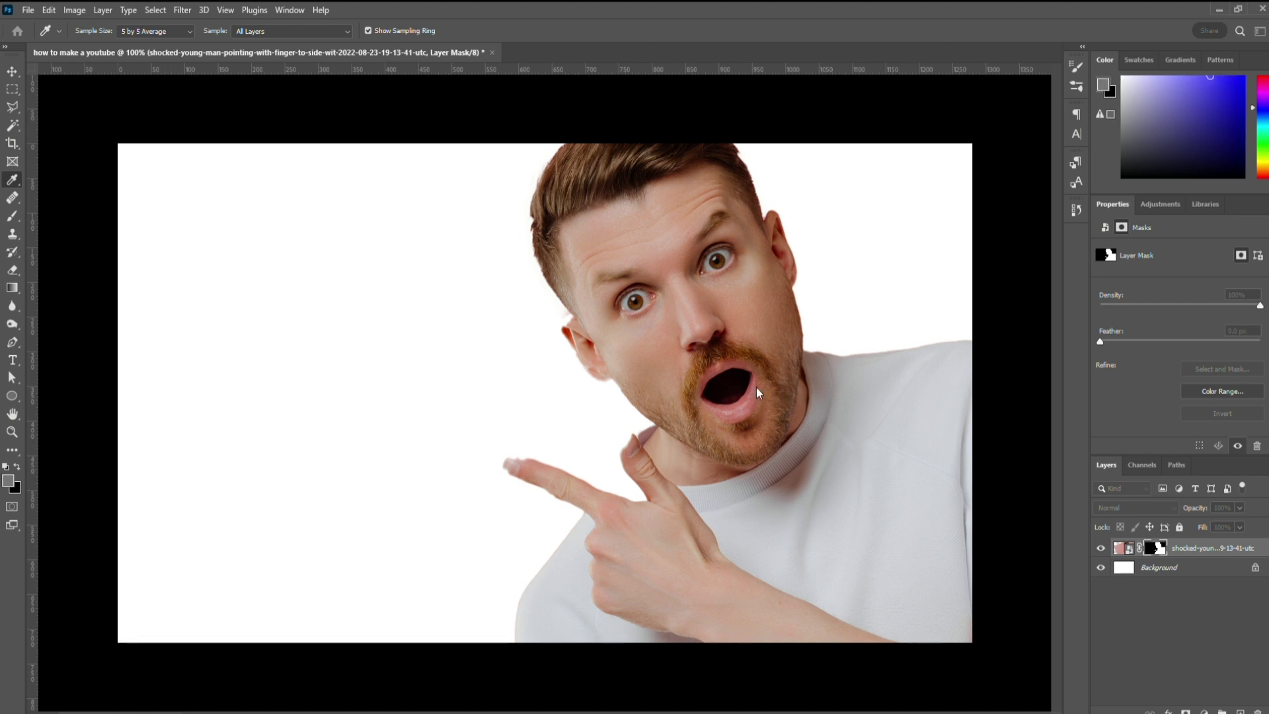
key("t")
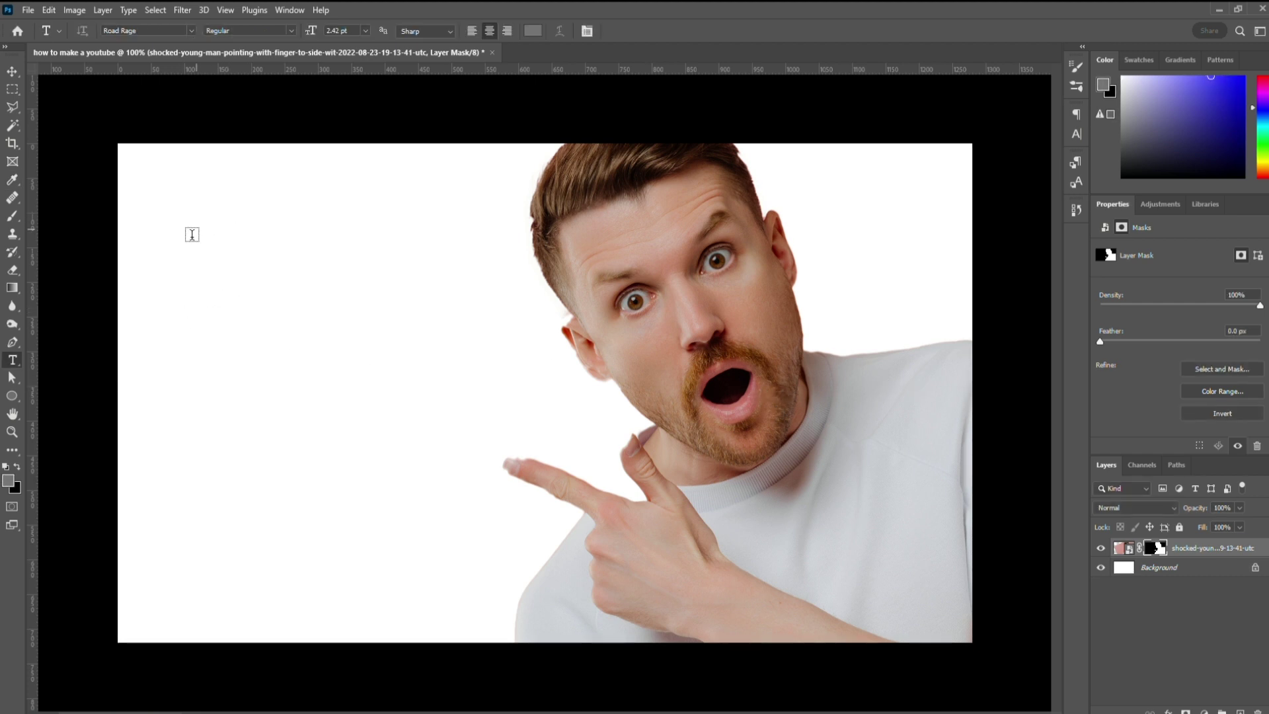
left_click(189, 232)
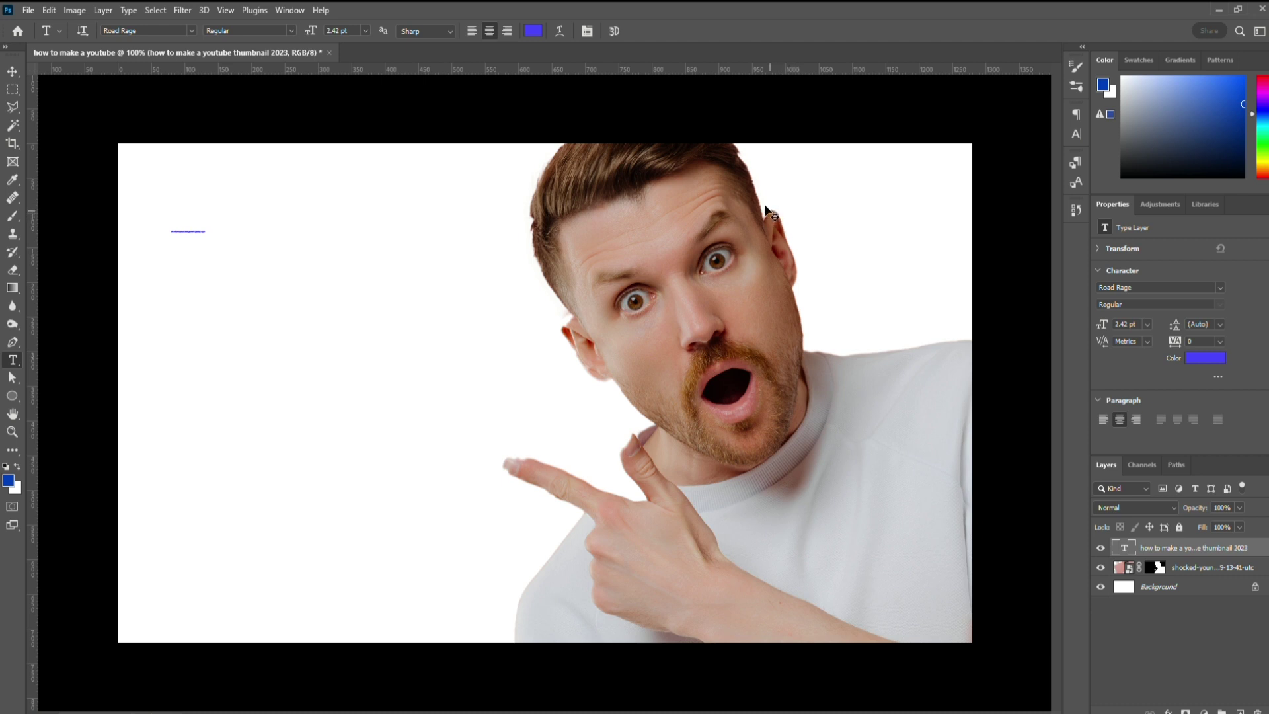
Step: Scale the title text to about 2219% and place it across the upper part of the canvas
key("ctrl+t")
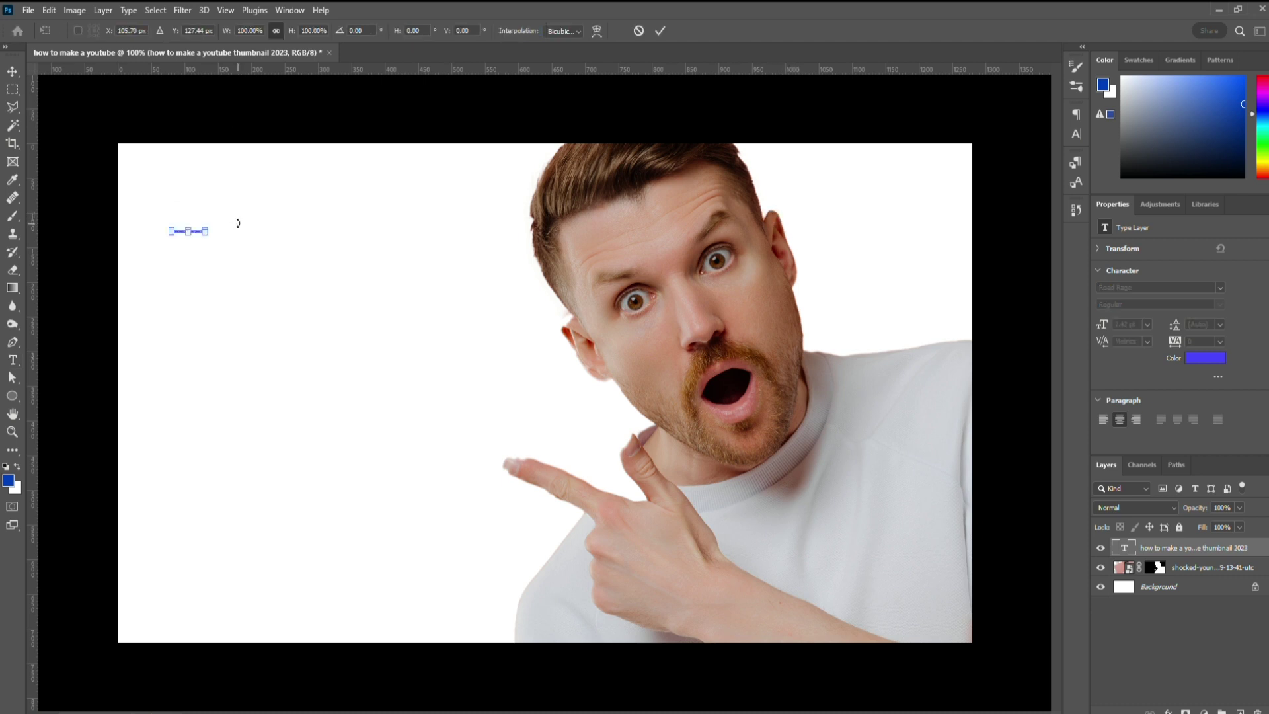
left_click_drag(205, 236, 909, 482)
left_click_drag(589, 230, 545, 242)
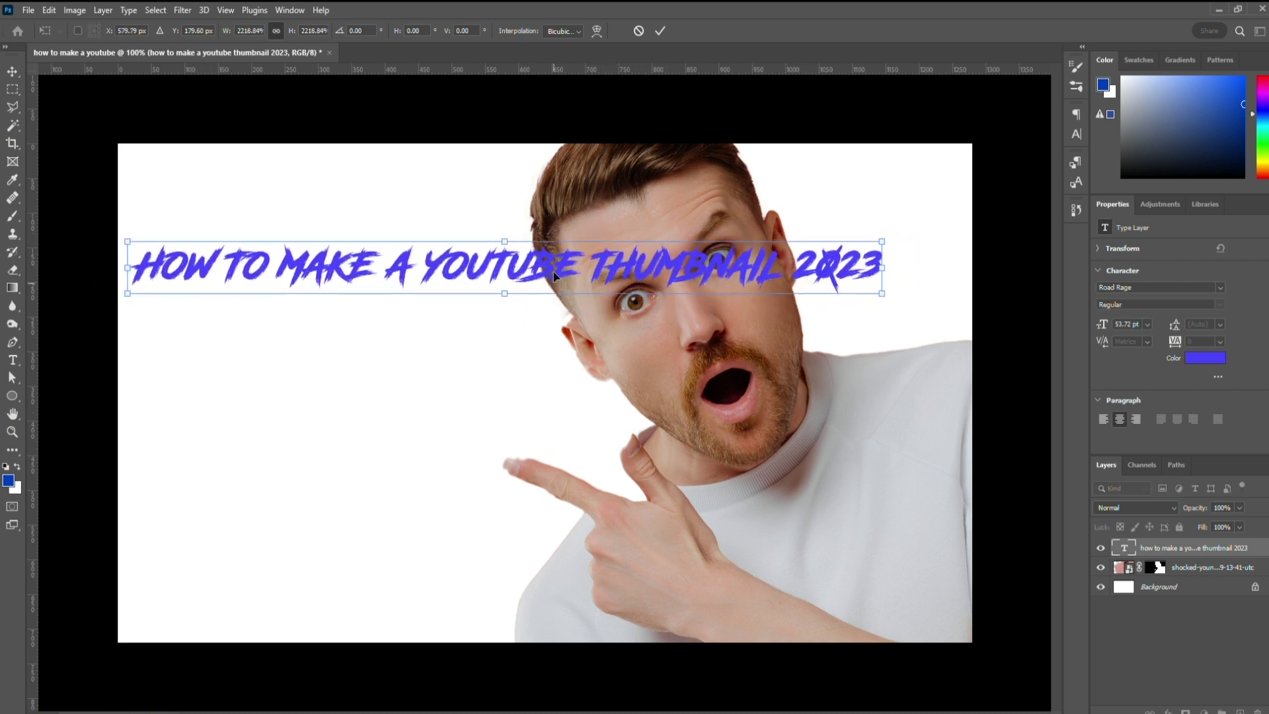
left_click(660, 31)
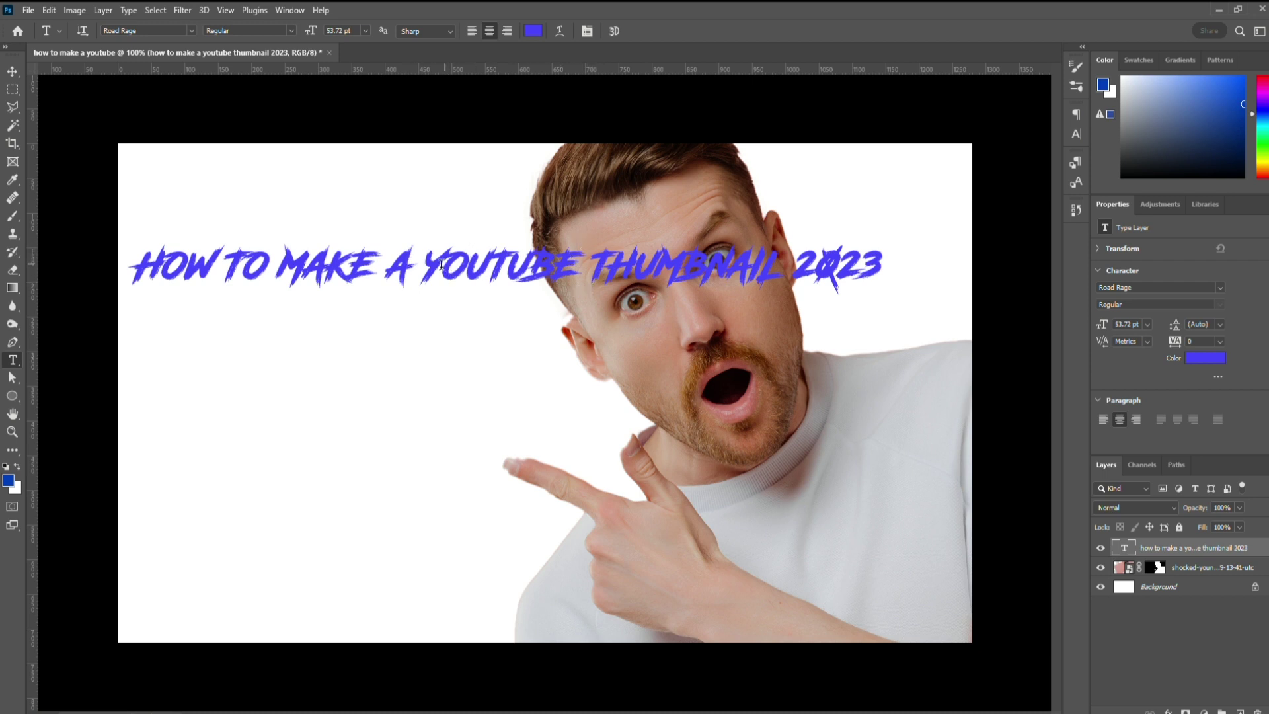
Step: Break the title before "thumbnail" onto a second line and move it to the canvas's left side
left_click(589, 273)
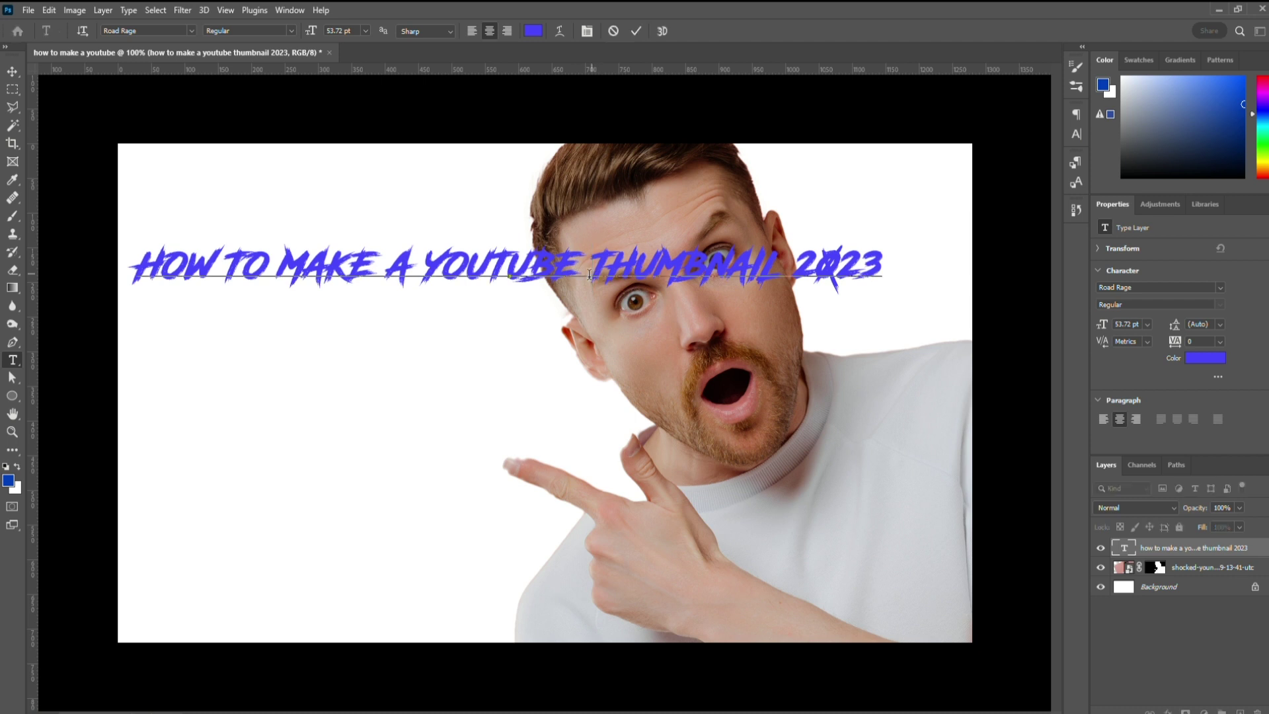
key("Return")
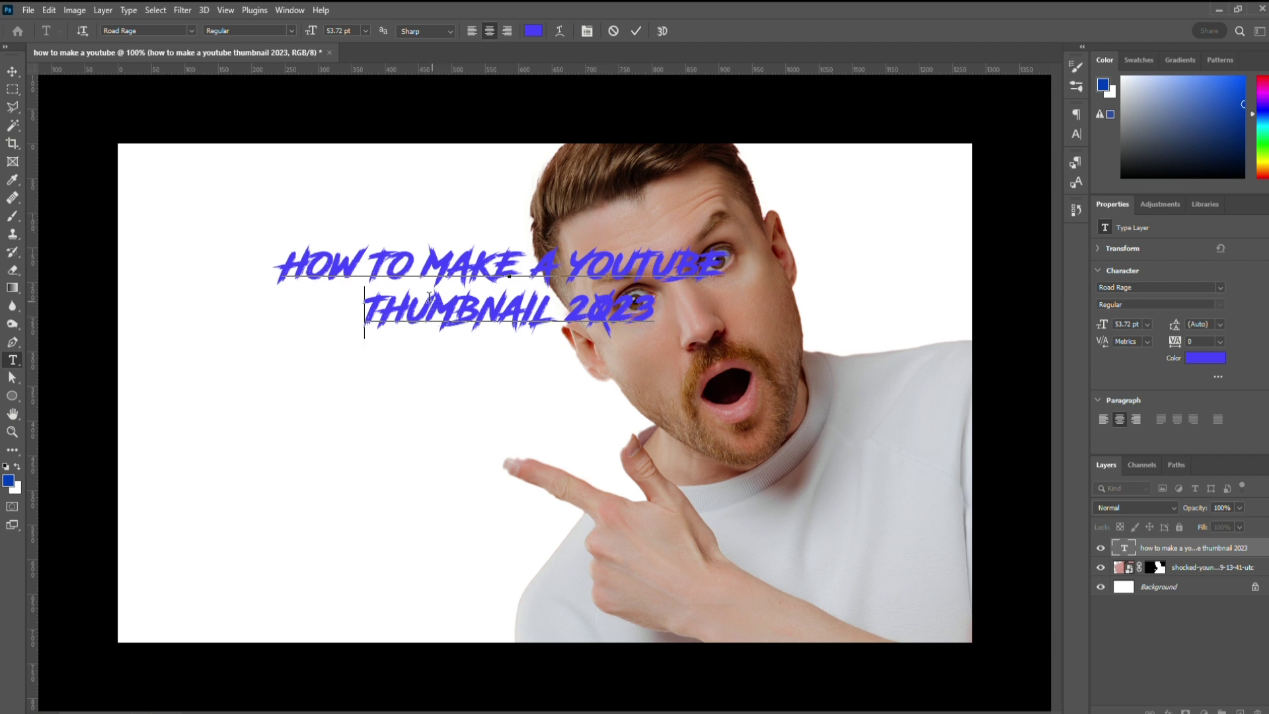
left_click(635, 31)
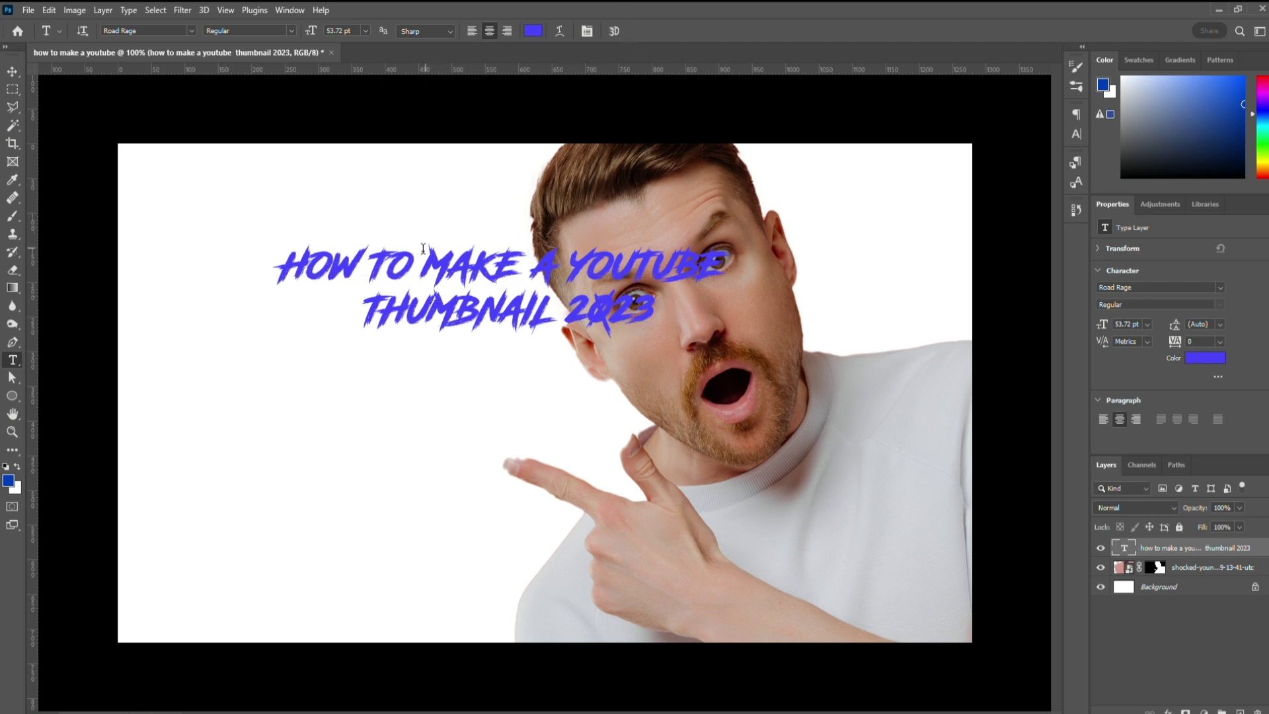
key("v")
left_click_drag(439, 259, 288, 277)
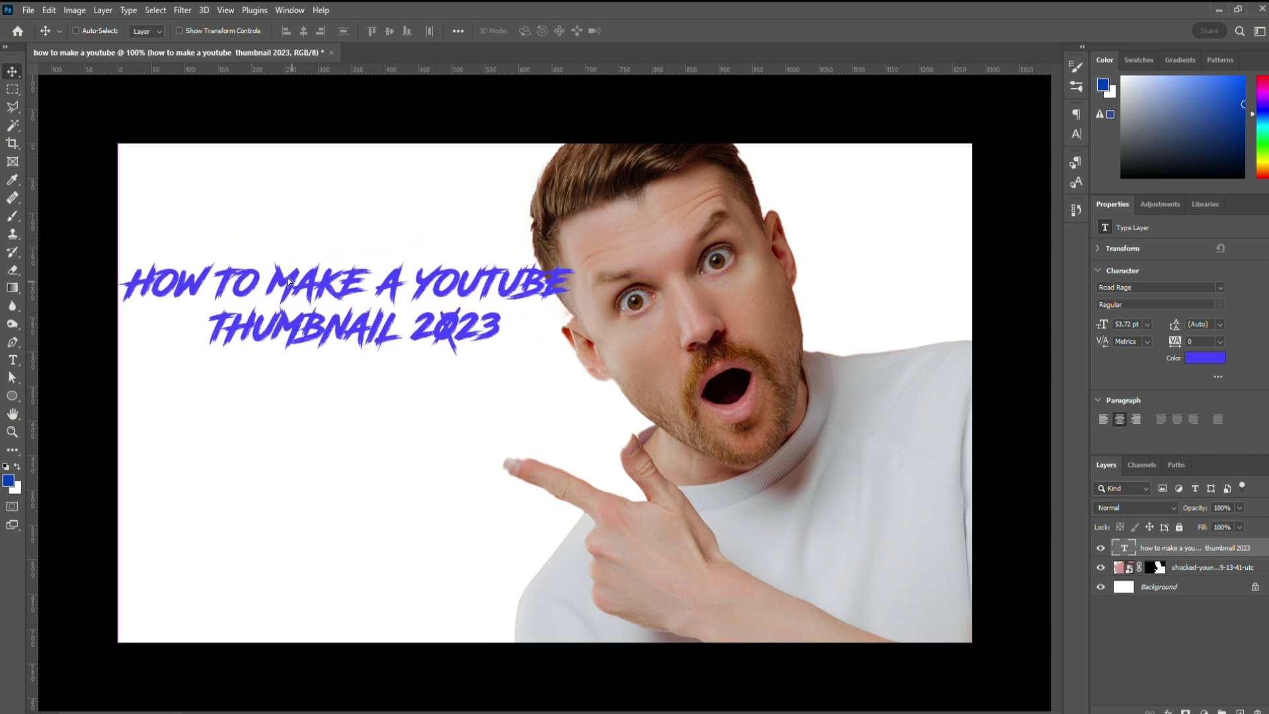
Step: Change the font of the whole title to Bowlby One SC
key("t")
triple_click(354, 294)
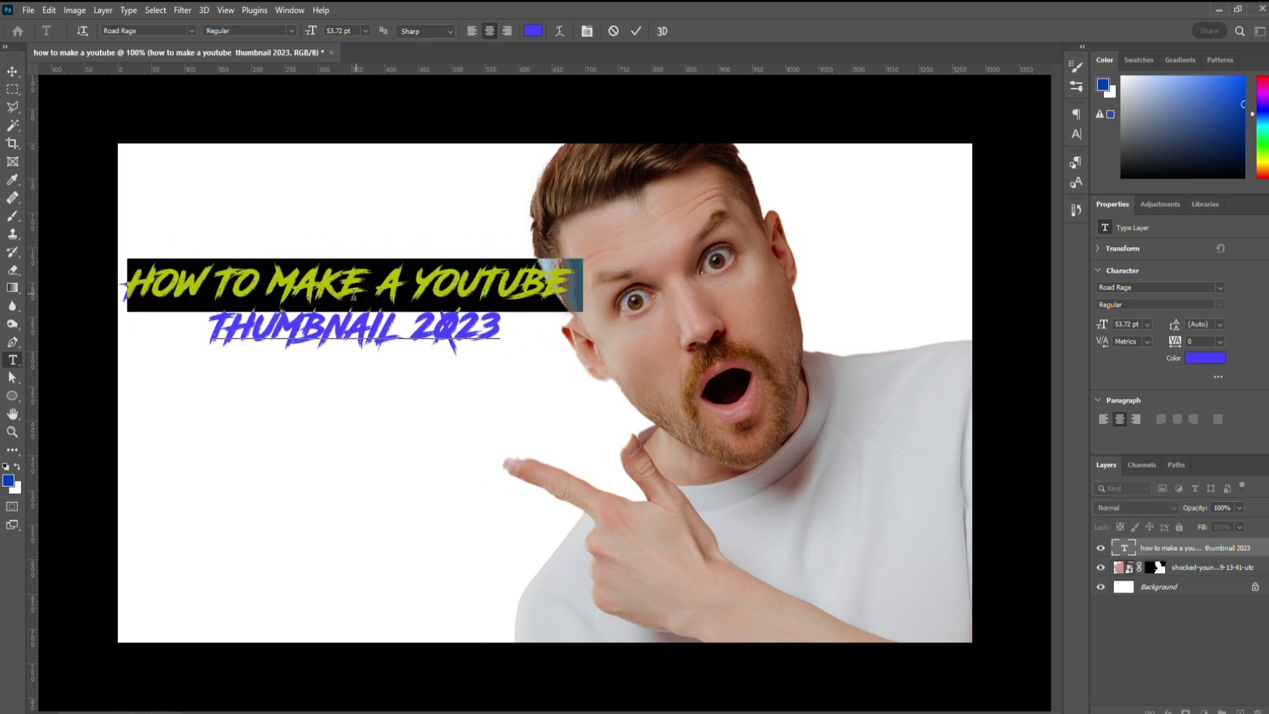
key("ctrl+a")
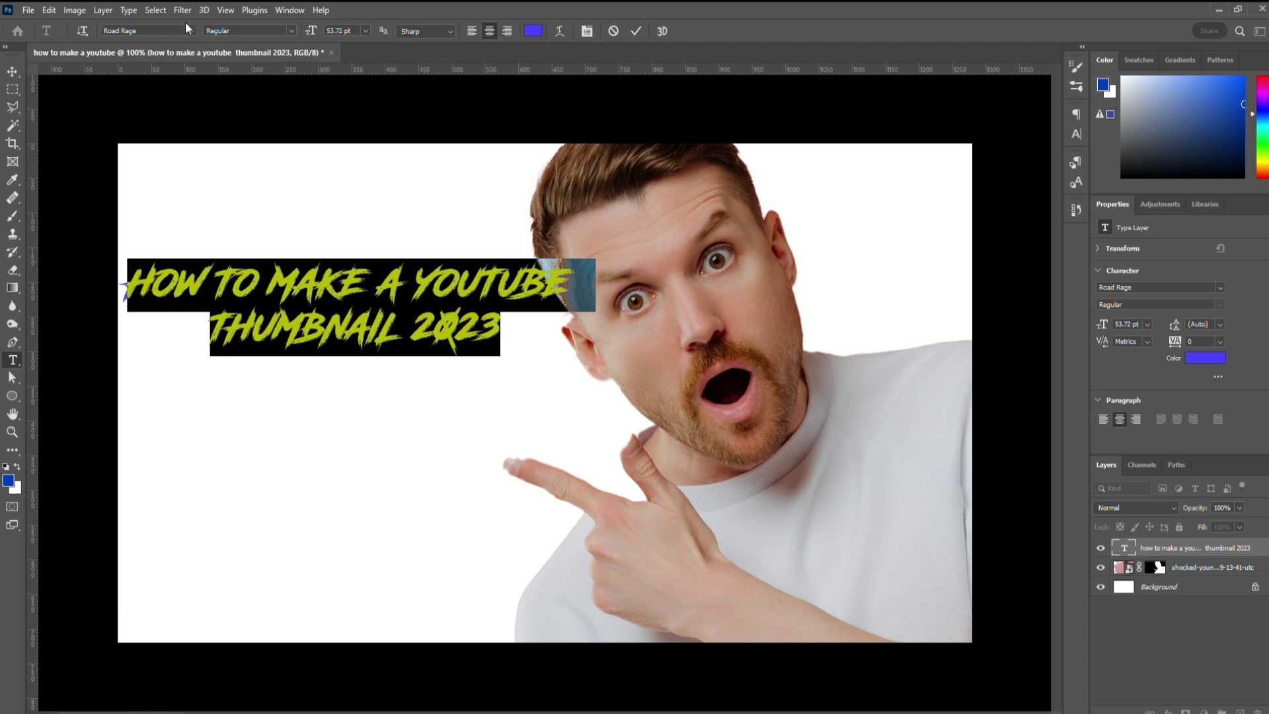
left_click(187, 26)
key("Down")
key("Down")
key("Down")
key("Down")
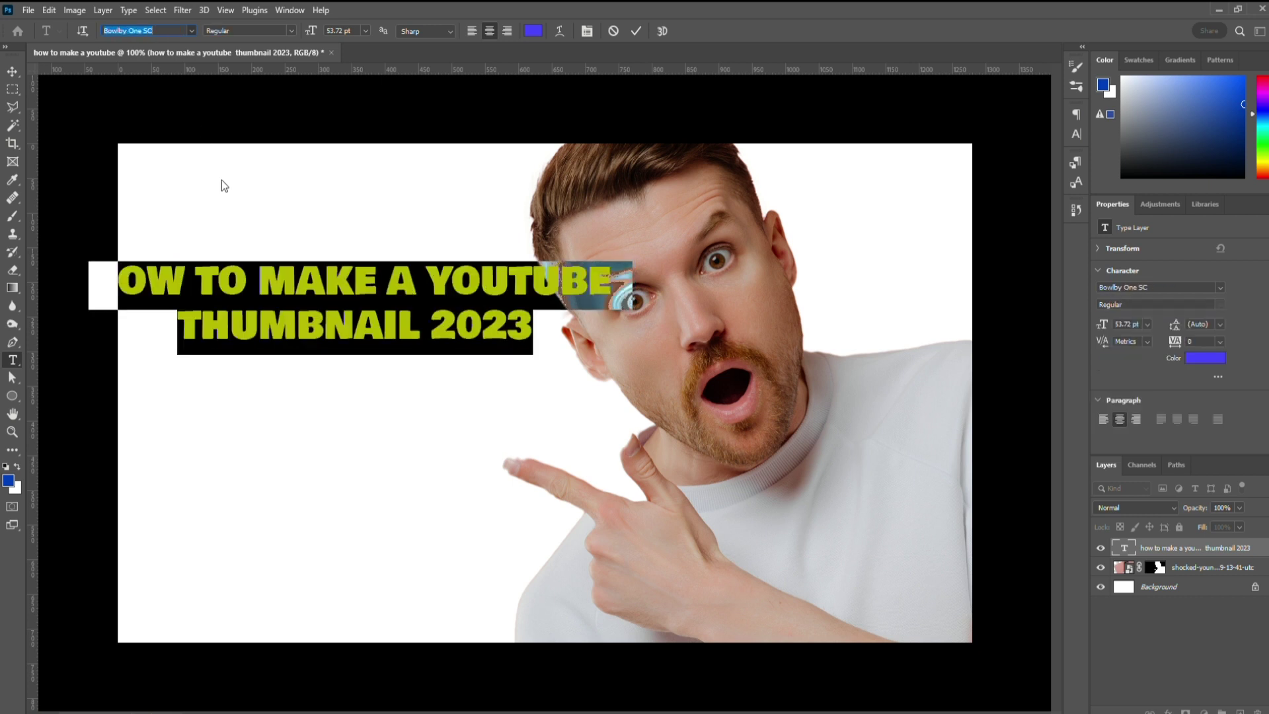
key("Return")
left_click(633, 31)
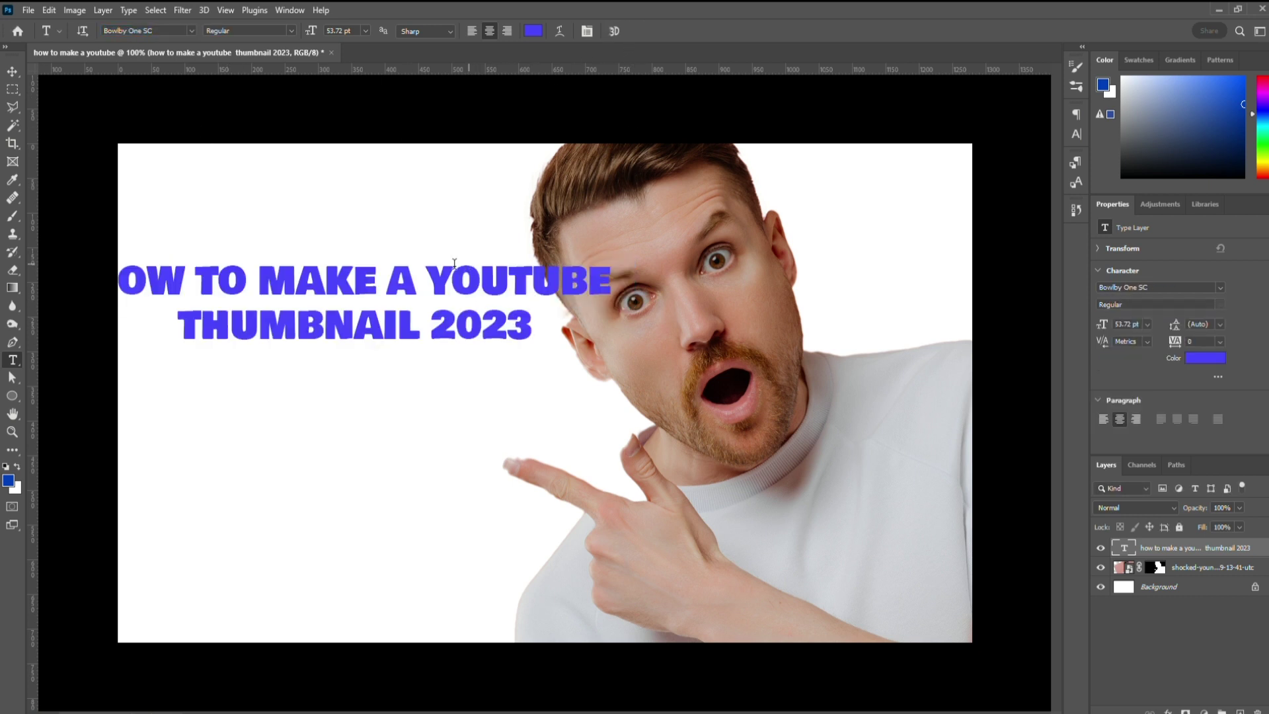
Step: Delete "2023" from the title and rearrange its lines as "how to make a" above "youtube thumbnail"
left_click_drag(427, 327, 553, 333)
key("BackSpace")
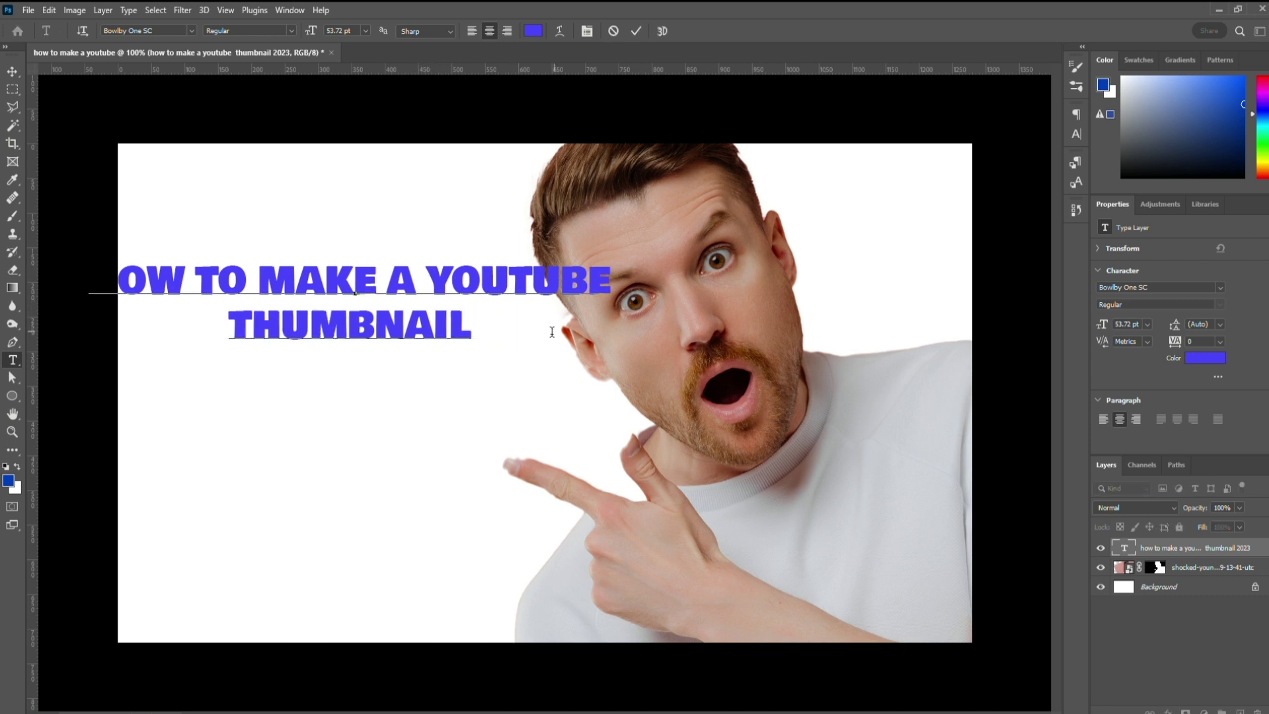
left_click(427, 287)
key("Return")
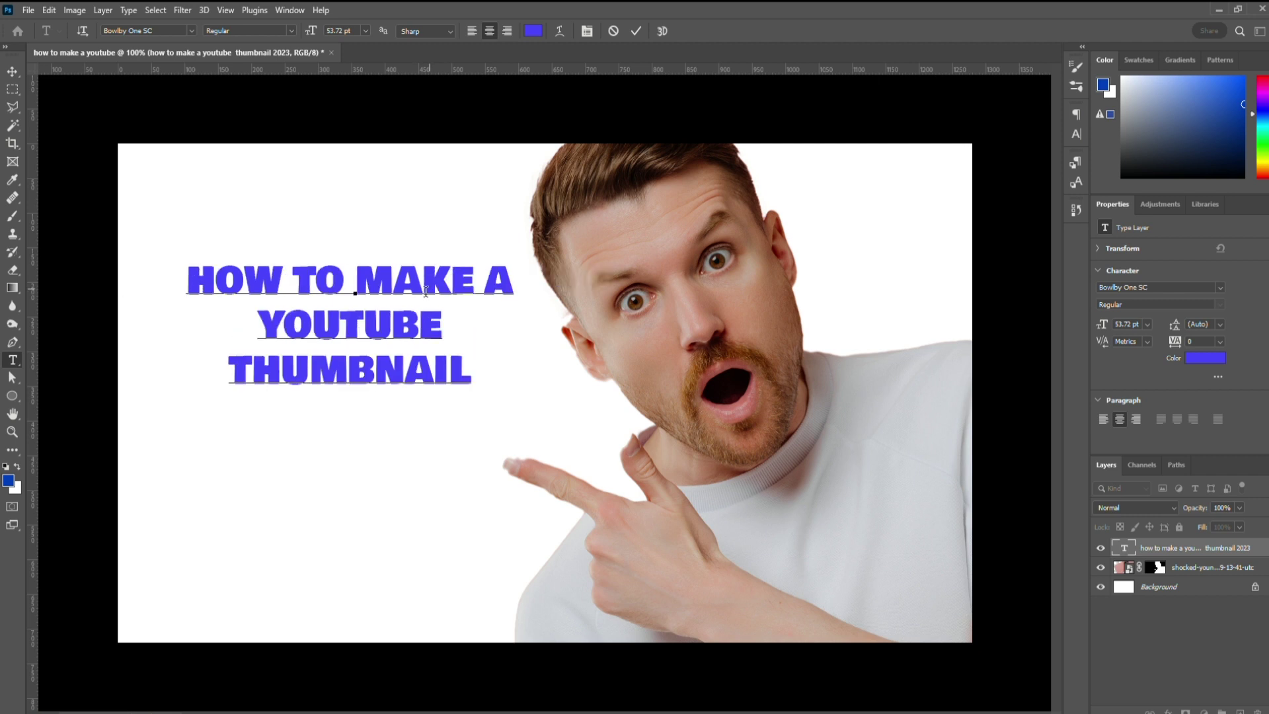
left_click(224, 381)
key("BackSpace")
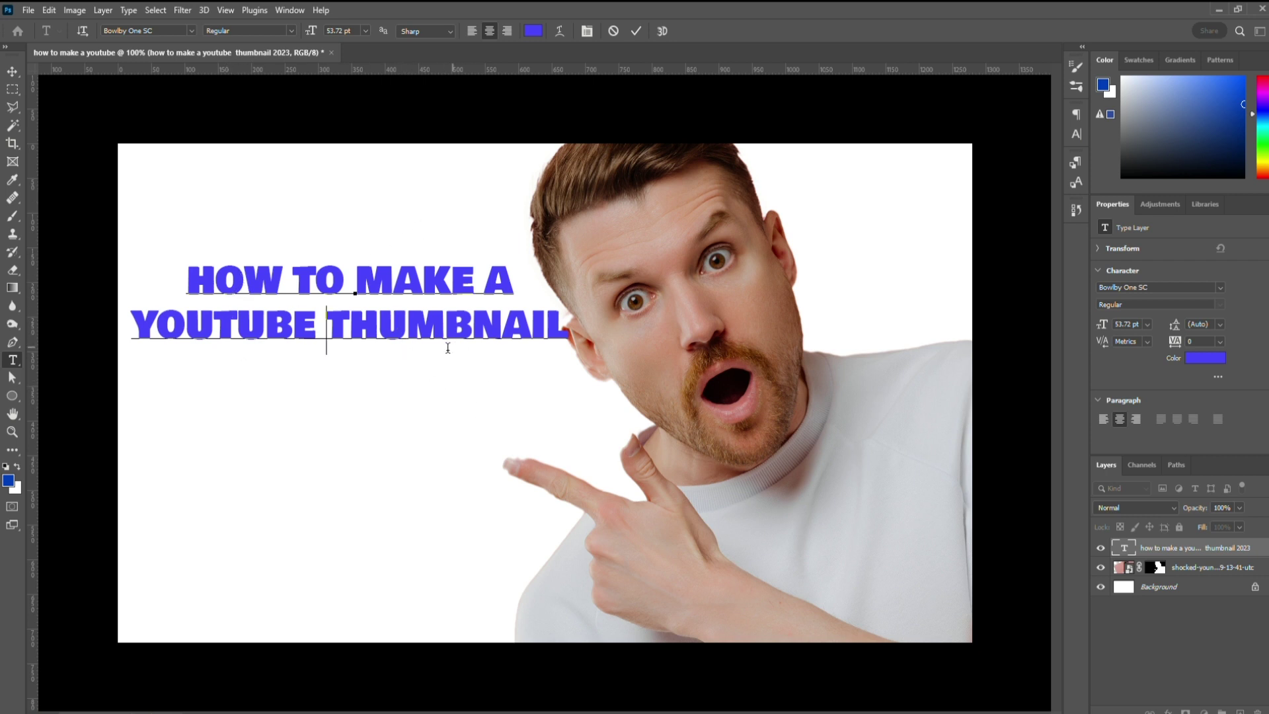
key("ctrl")
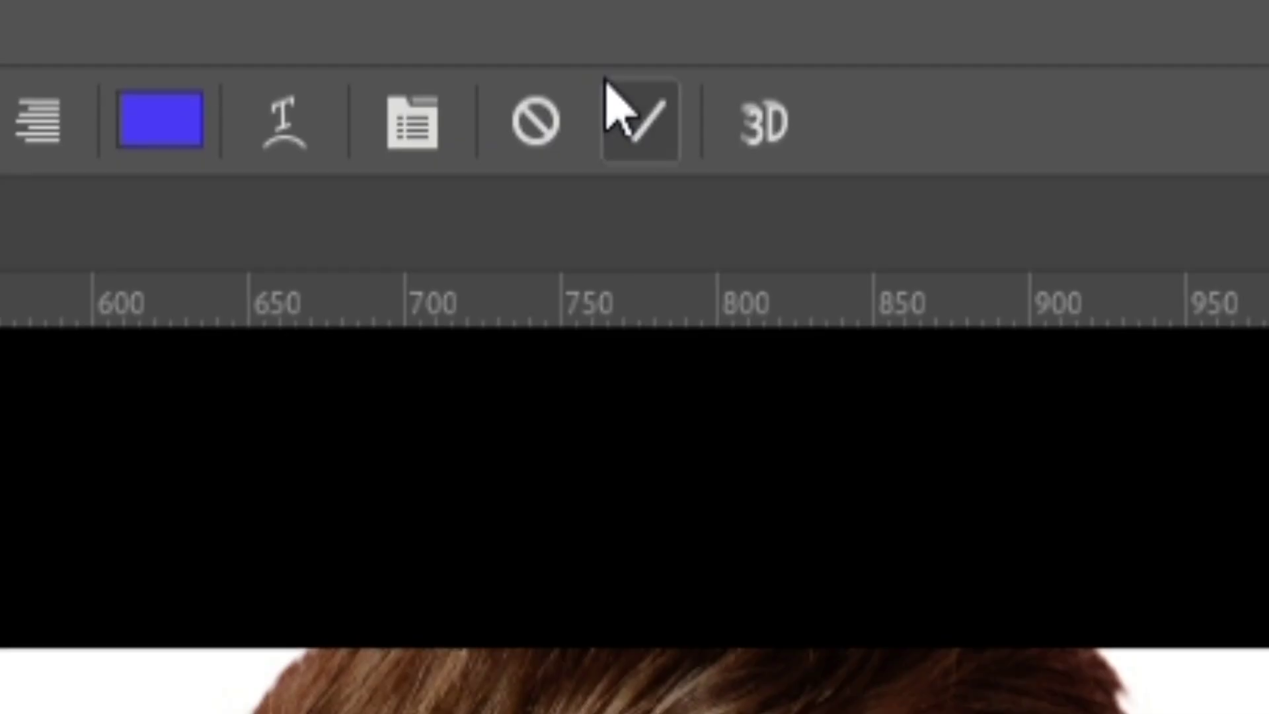
left_click(607, 83)
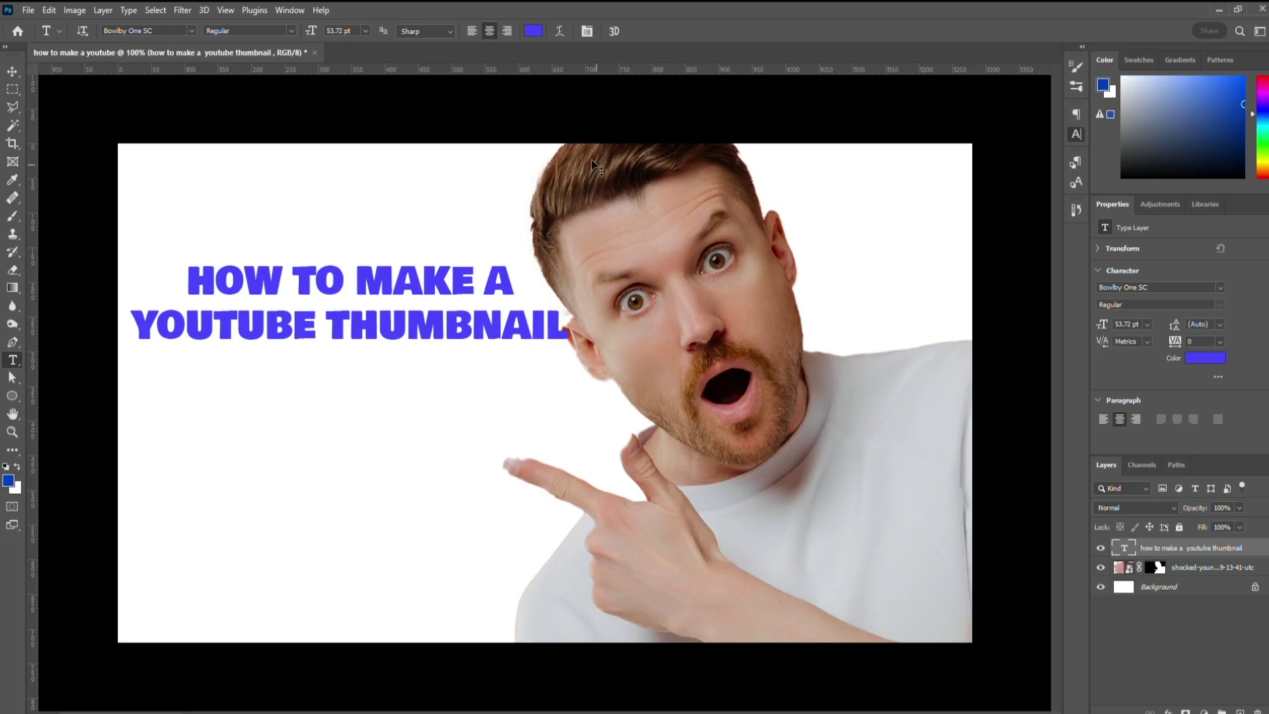
key("ctrl+t")
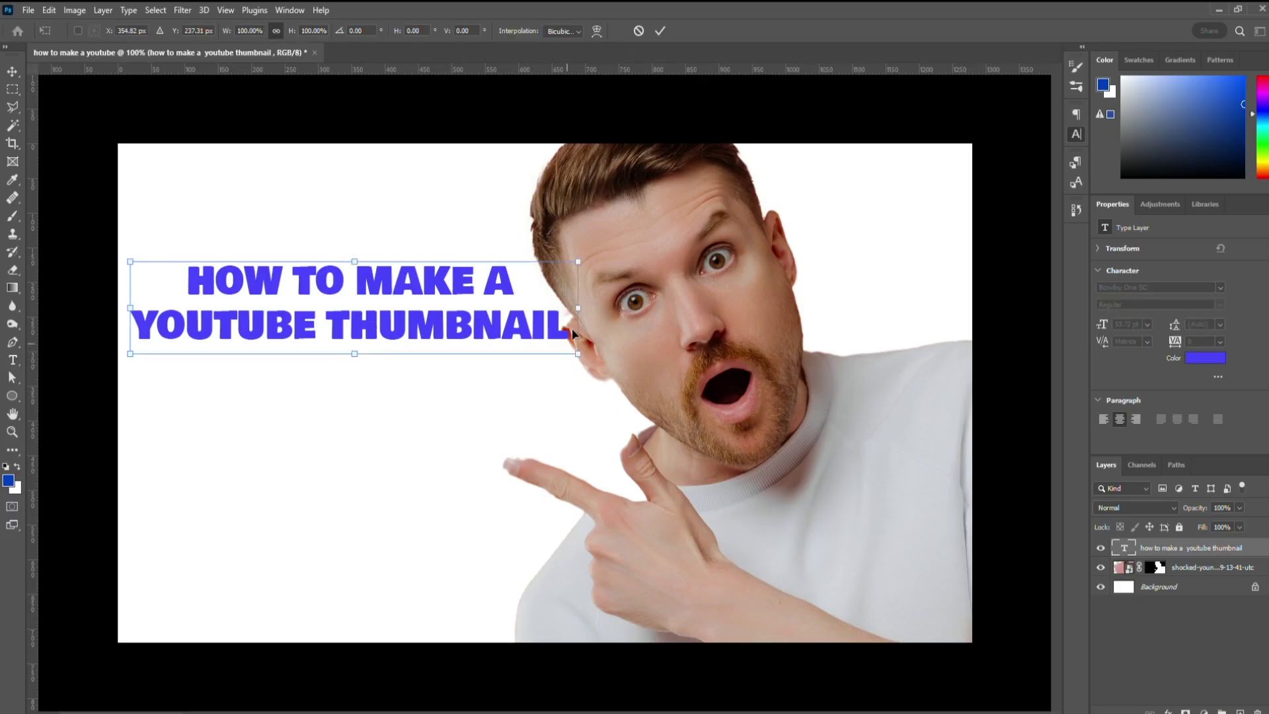
left_click_drag(578, 355, 818, 402)
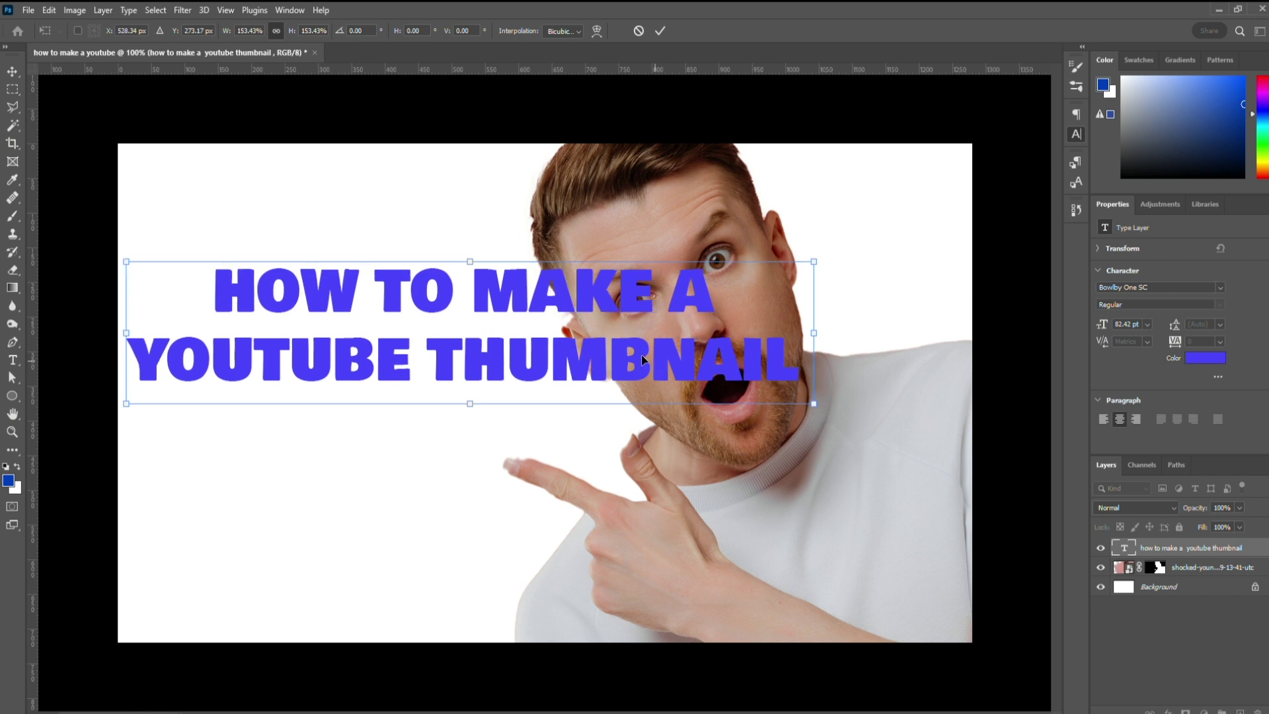
left_click_drag(651, 357, 590, 373)
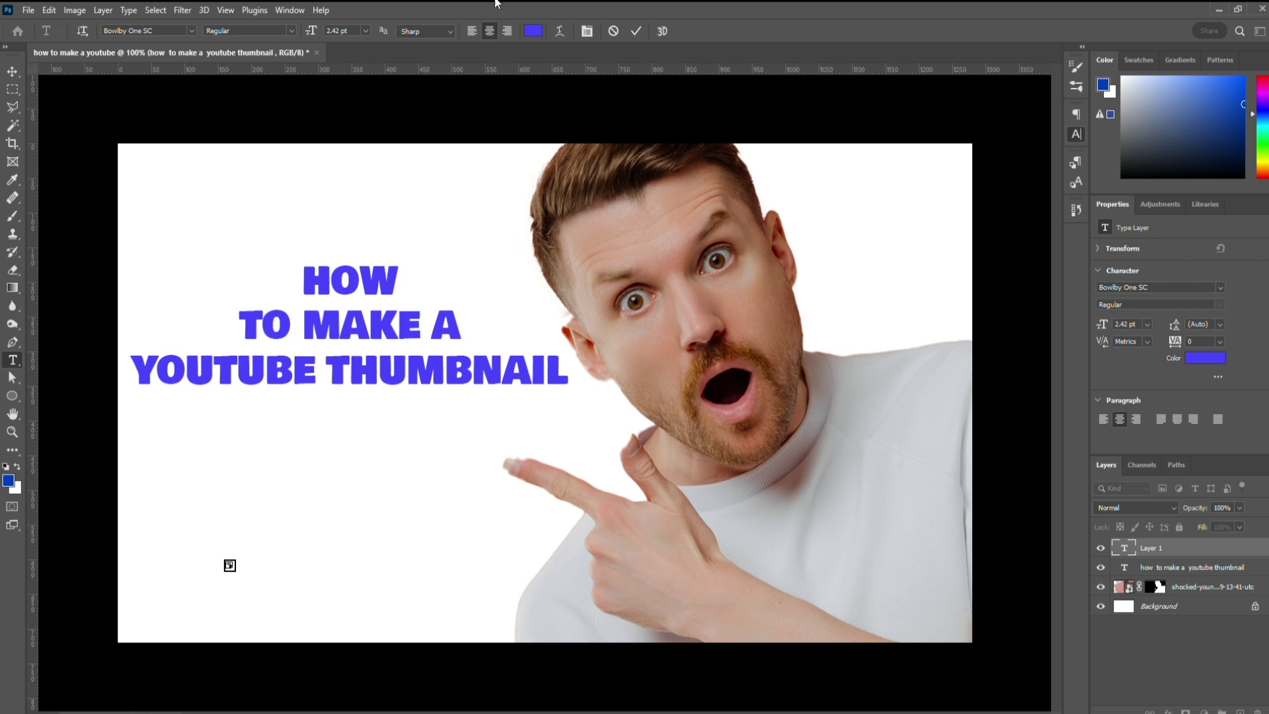
Step: Try to add an enlarged separate "2023" text box below the title, cancel its scaling and delete the layer
left_click(636, 31)
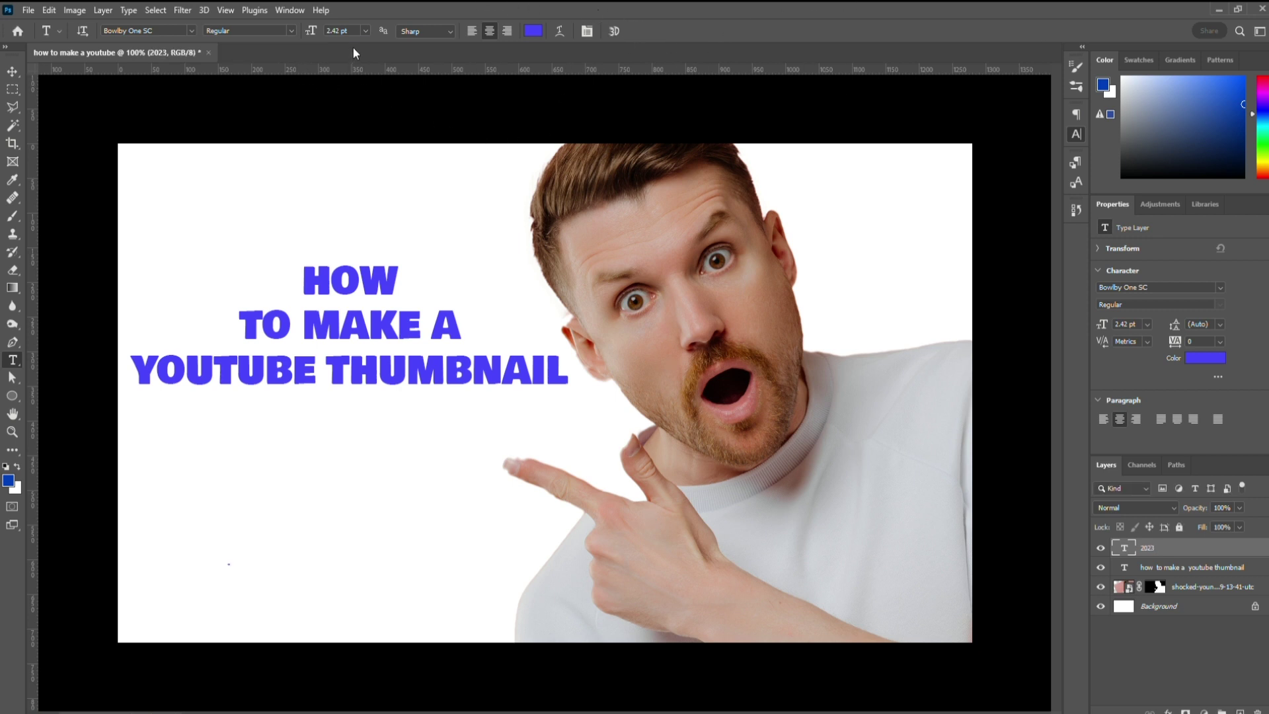
key("ctrl+t")
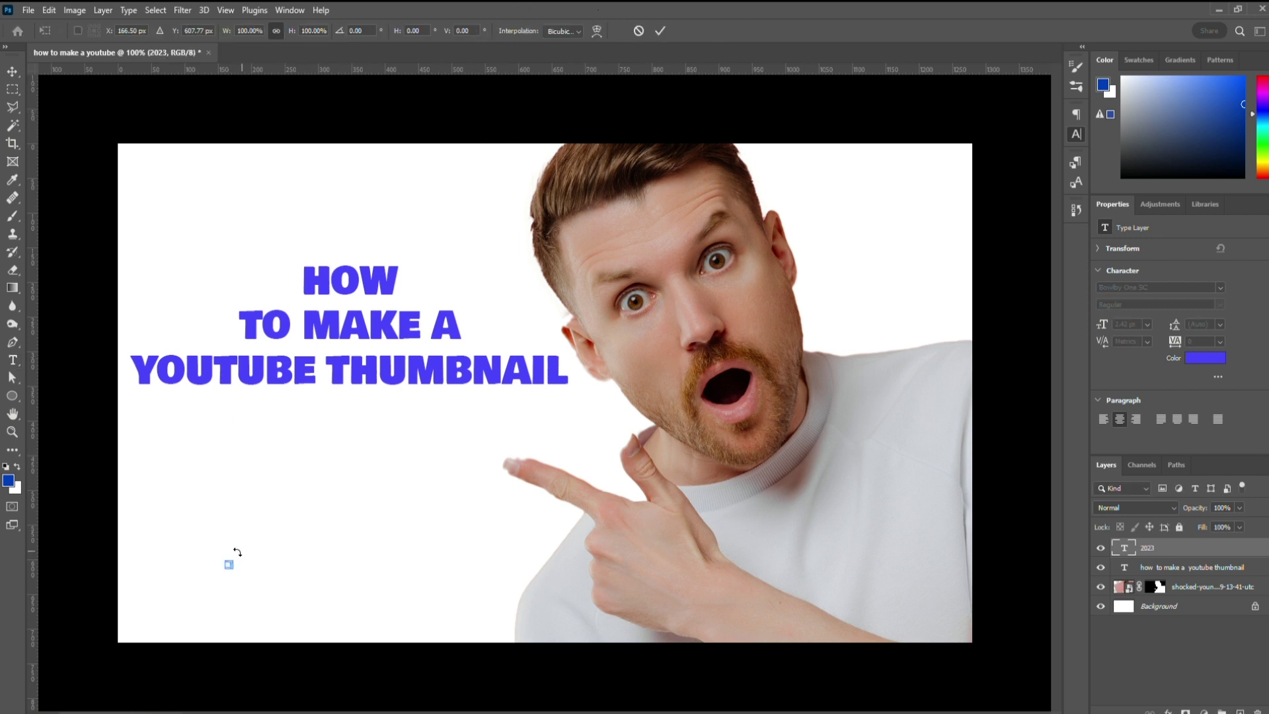
left_click_drag(234, 559, 500, 312)
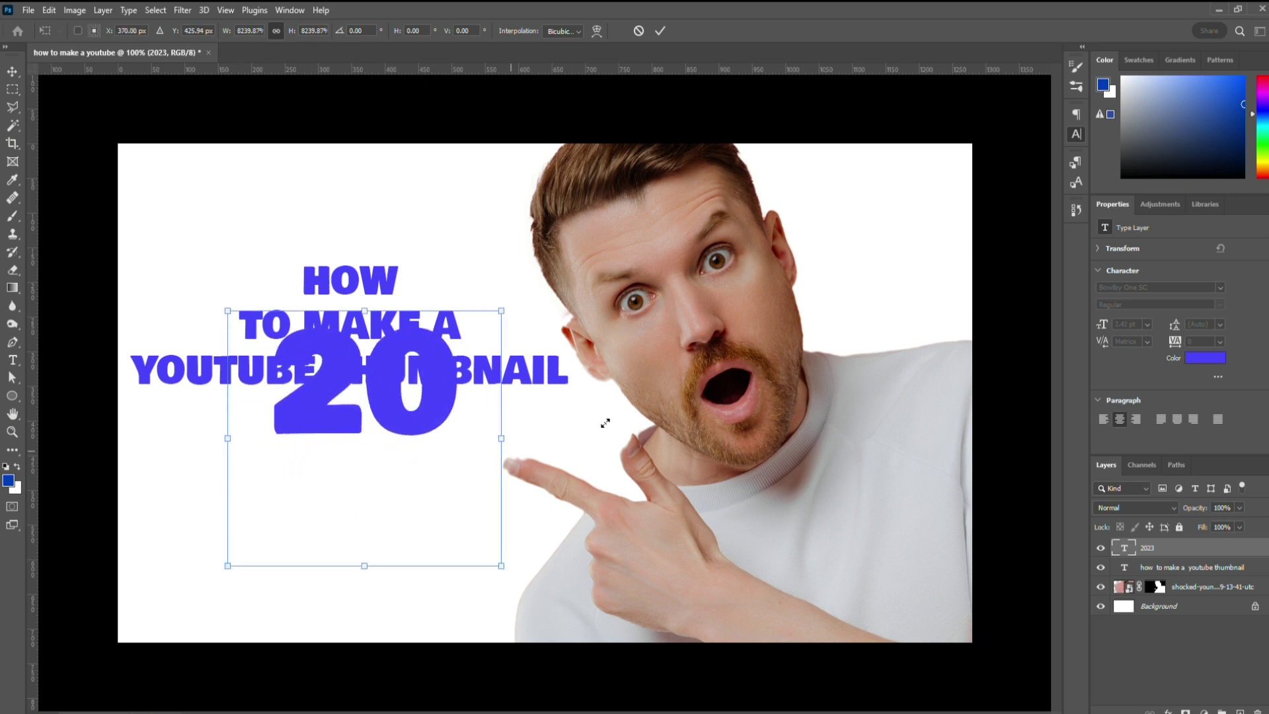
left_click_drag(423, 401, 416, 458)
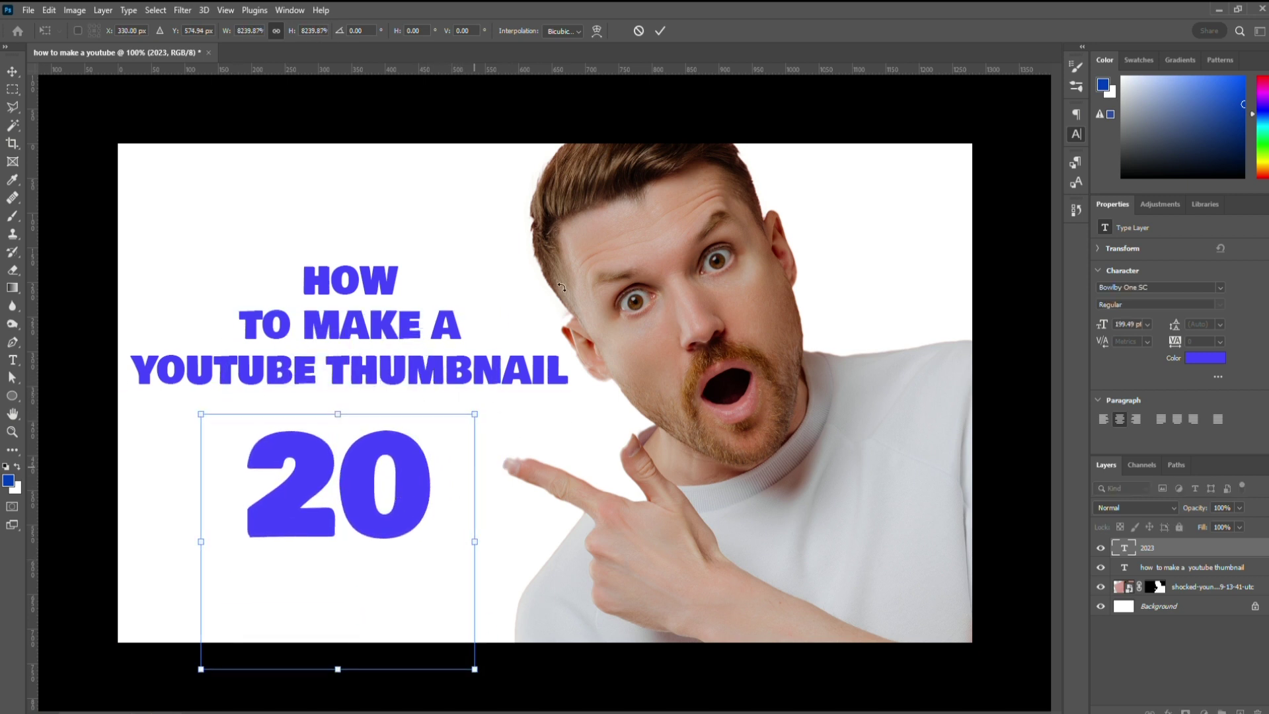
left_click(638, 31)
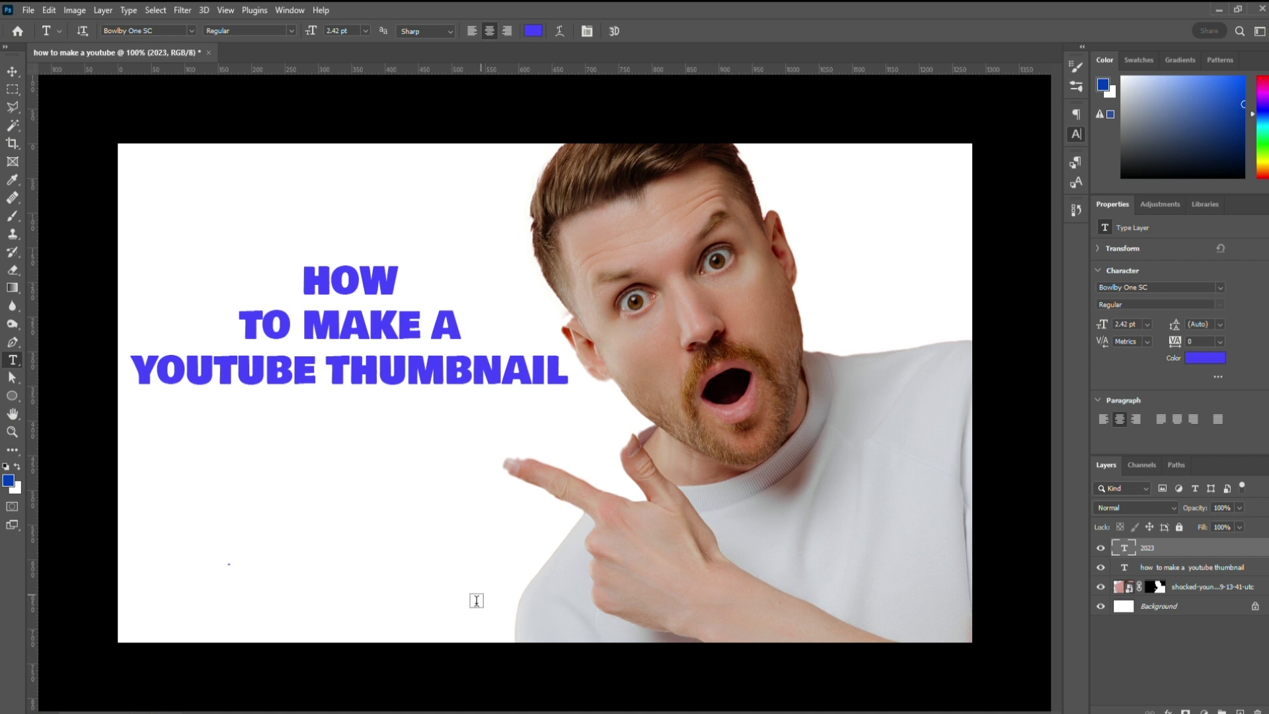
key("Delete")
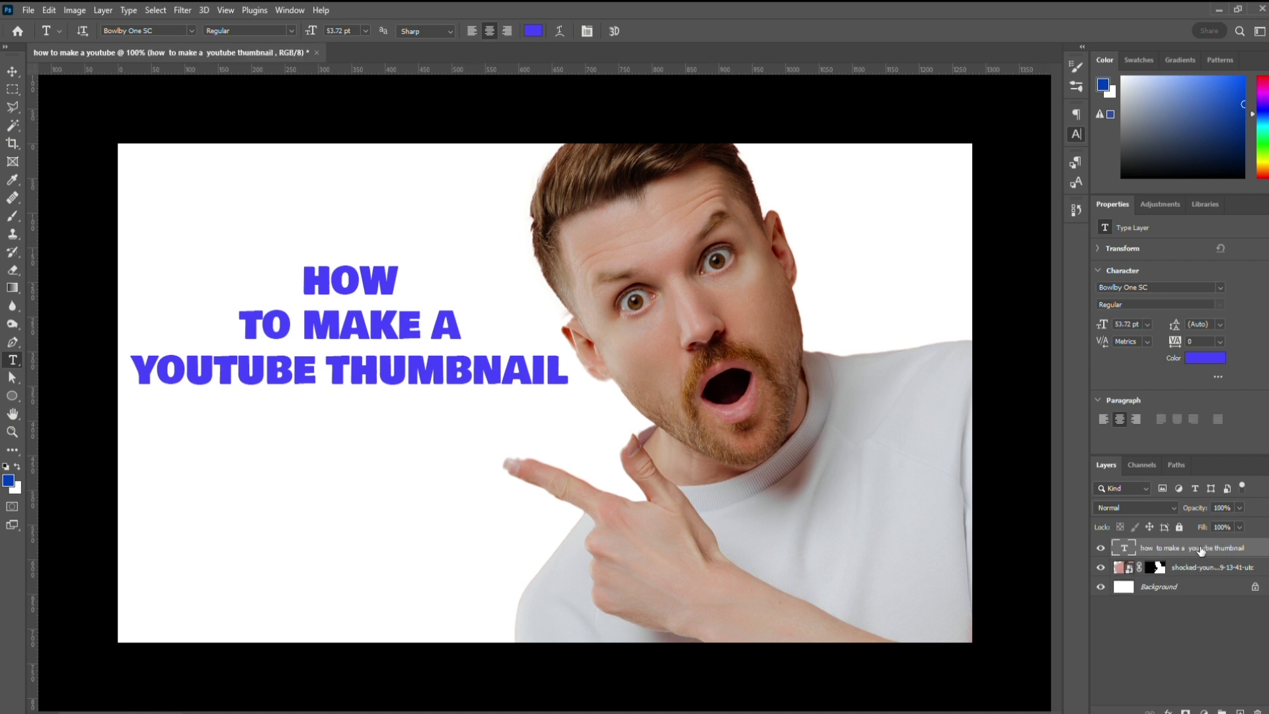
Step: Add a separate "2023" text layer in the empty area below the title
left_click(232, 516)
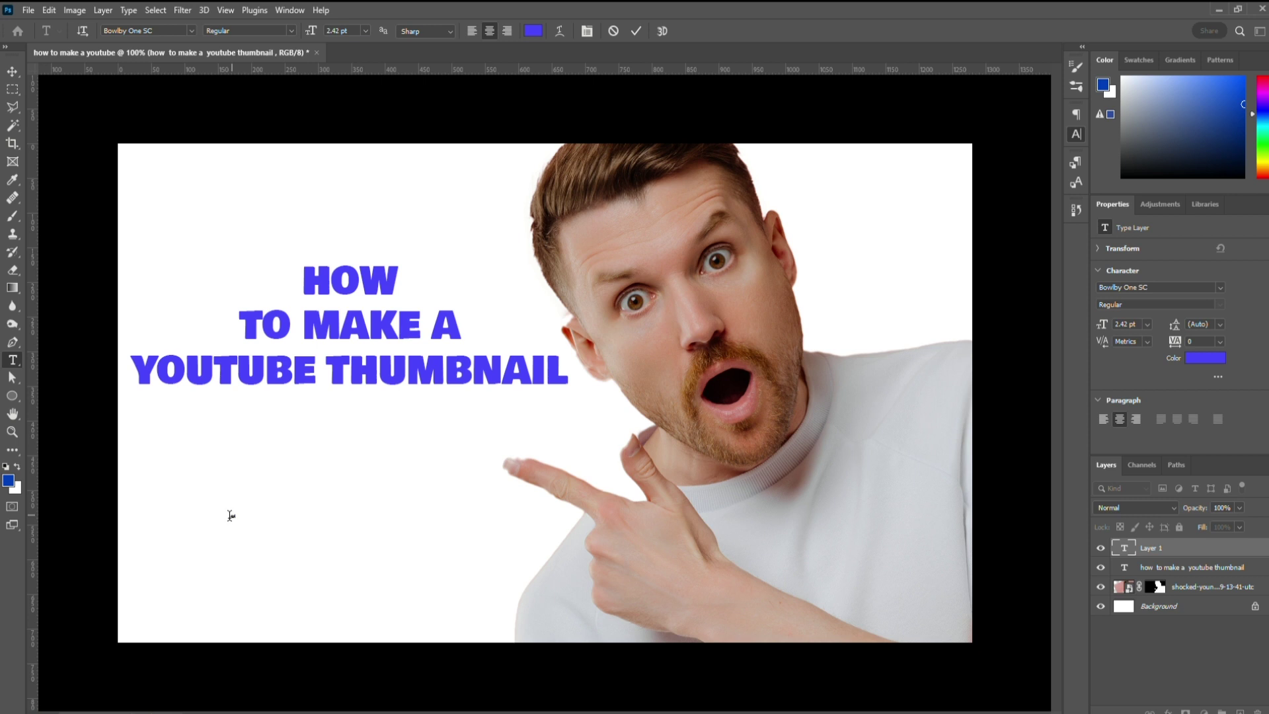
type("2023")
left_click(636, 31)
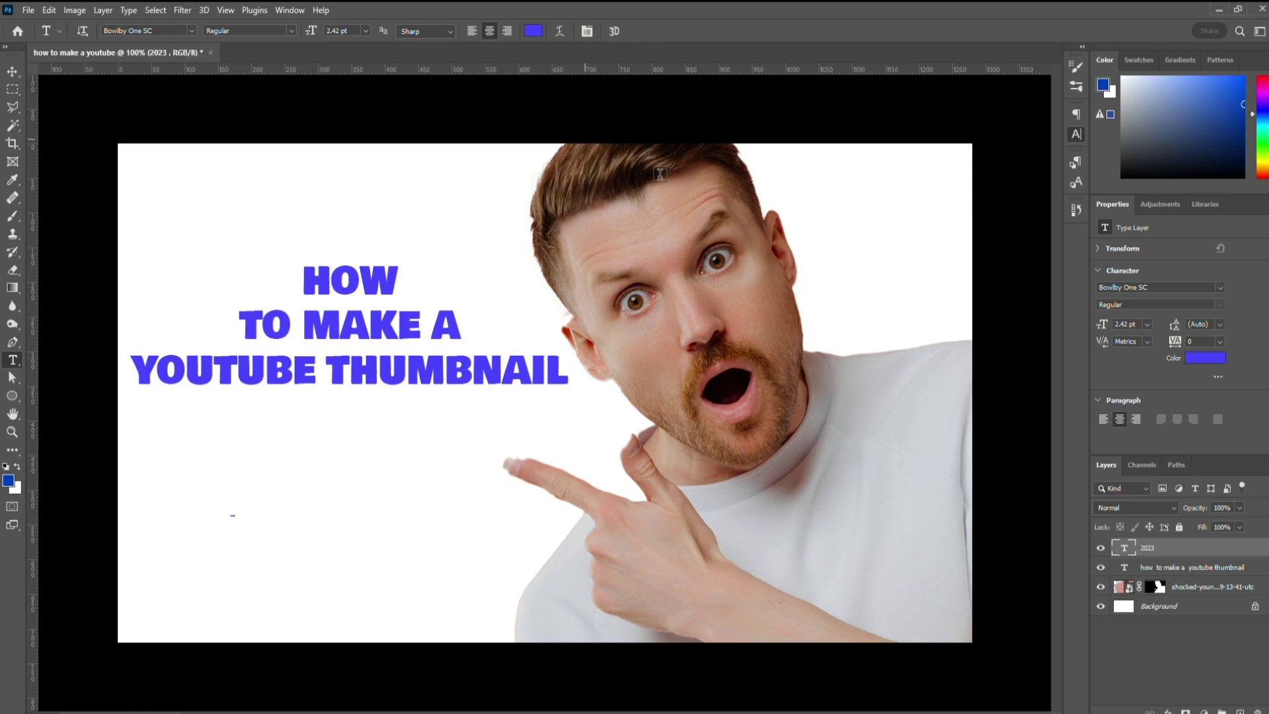
Step: Scale the "2023" text up to about 209 pt and place it below the title, ending at the man's fingertip
key("ctrl+t")
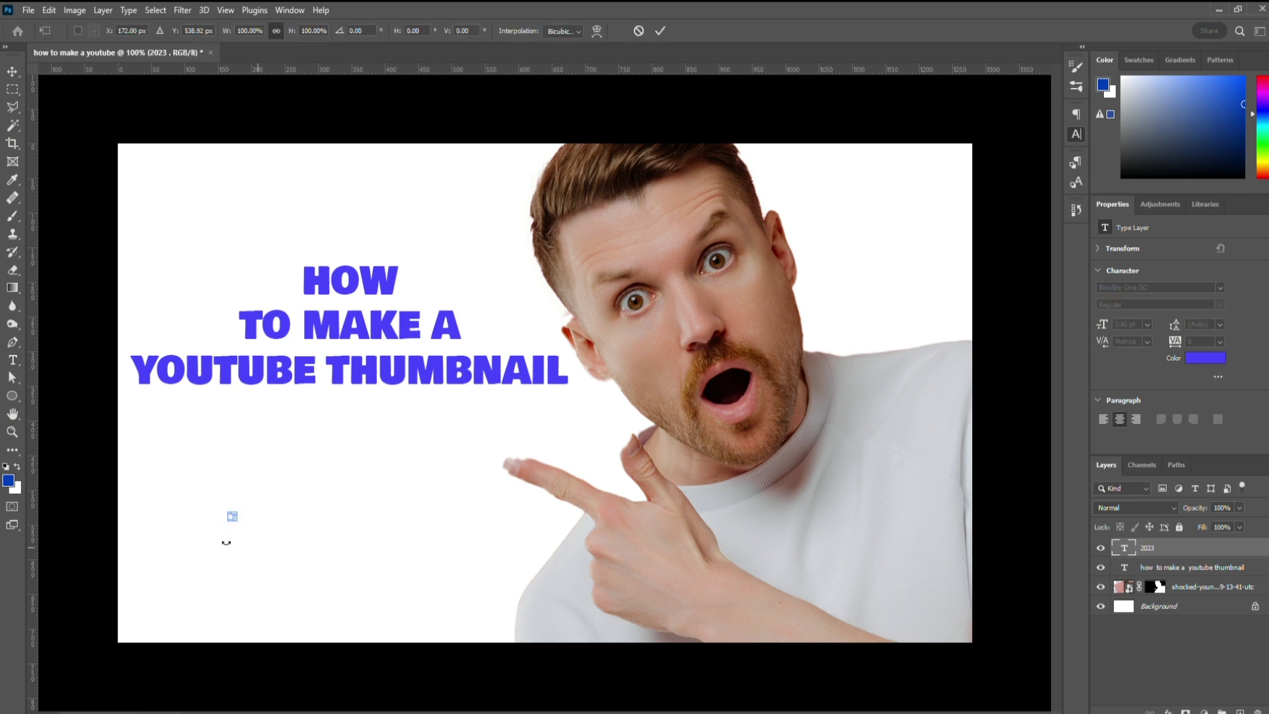
left_click_drag(237, 511, 823, 278)
left_click_drag(490, 334, 390, 608)
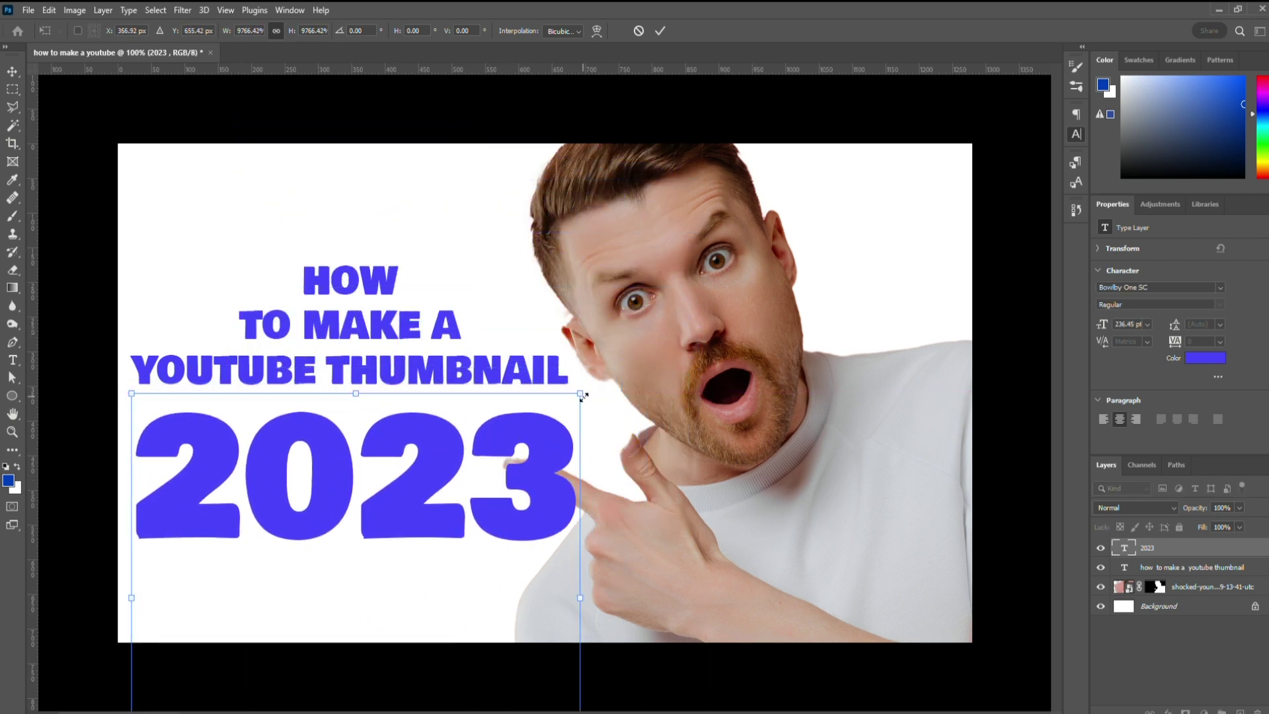
left_click_drag(582, 395, 654, 334)
mouse_move(594, 448)
left_mouse_down()
mouse_move(527, 483)
mouse_move(581, 459)
left_mouse_up()
left_click_drag(635, 362, 603, 389)
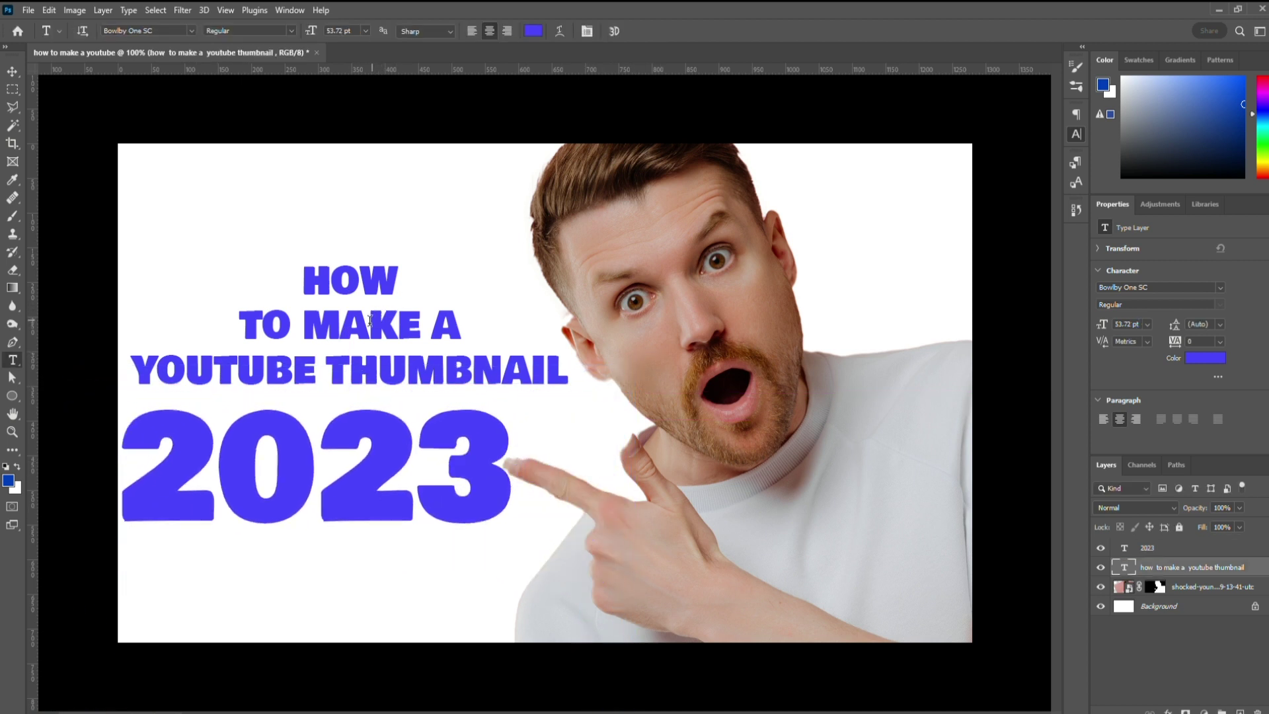
Step: Rejoin the title's first two lines as "how to make a" and move the title down to sit directly above "2023"
left_click(246, 326)
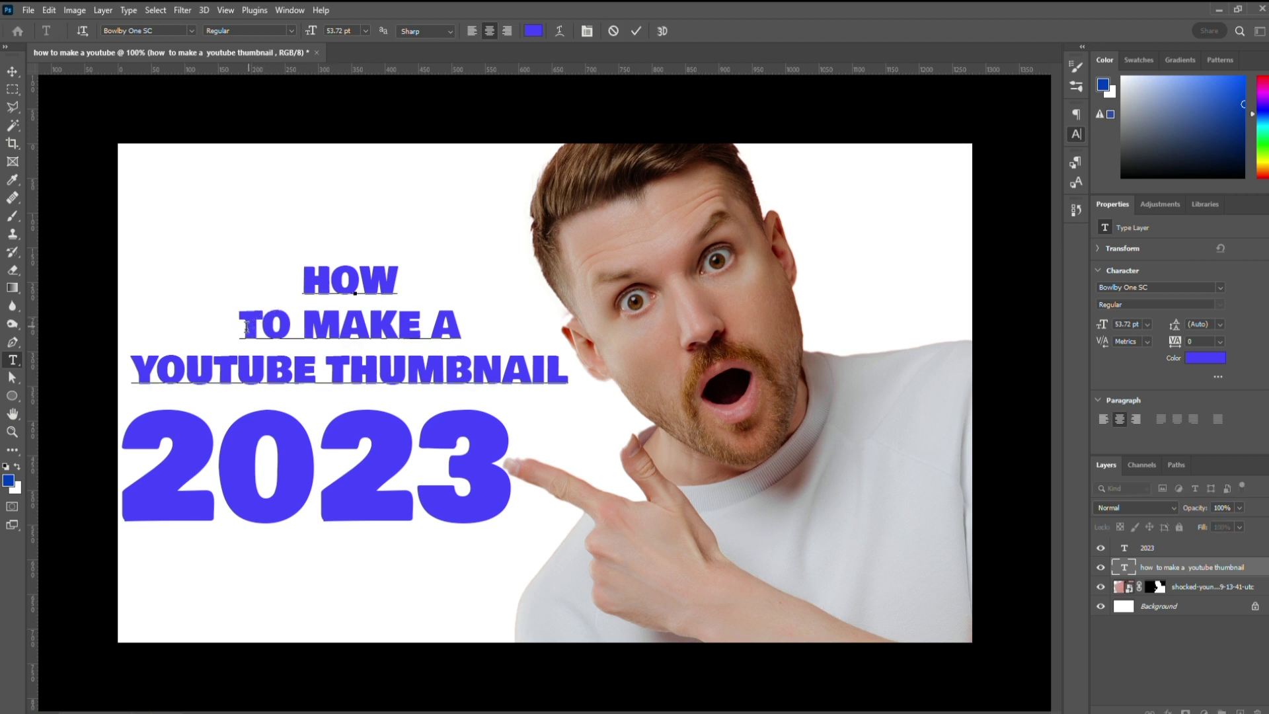
key("BackSpace")
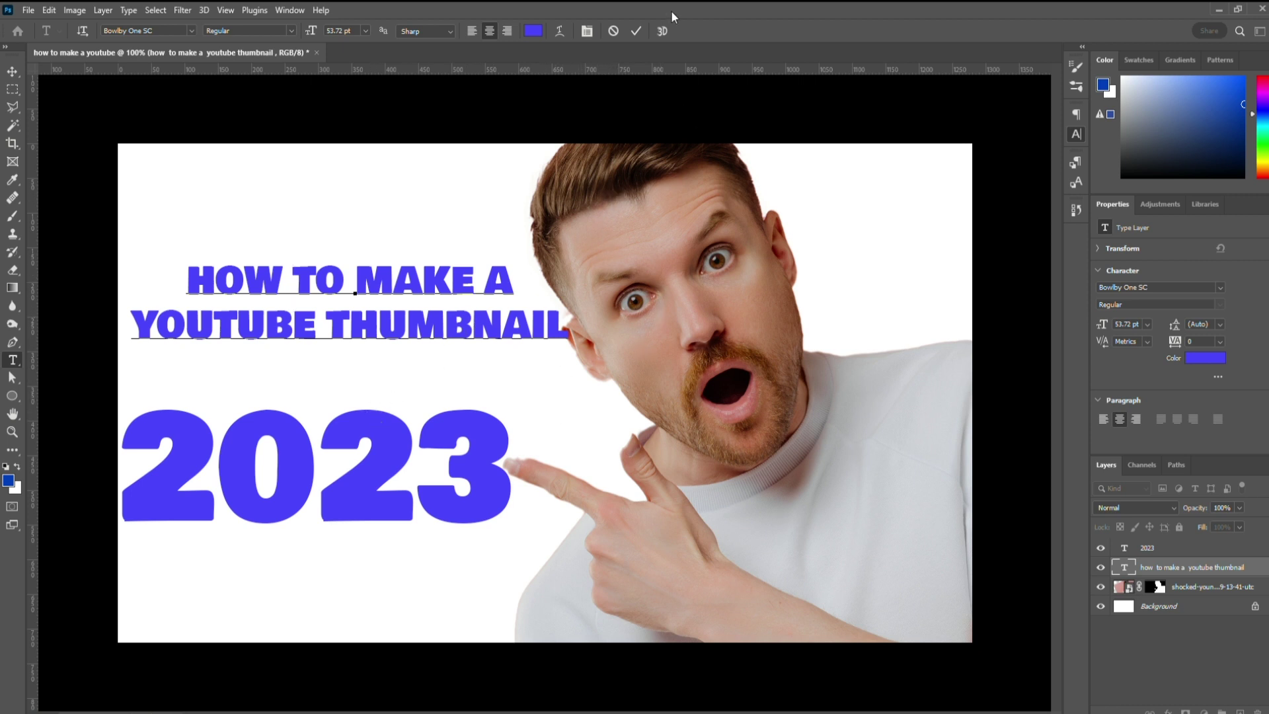
left_click(636, 32)
key("v")
left_click_drag(434, 276, 424, 318)
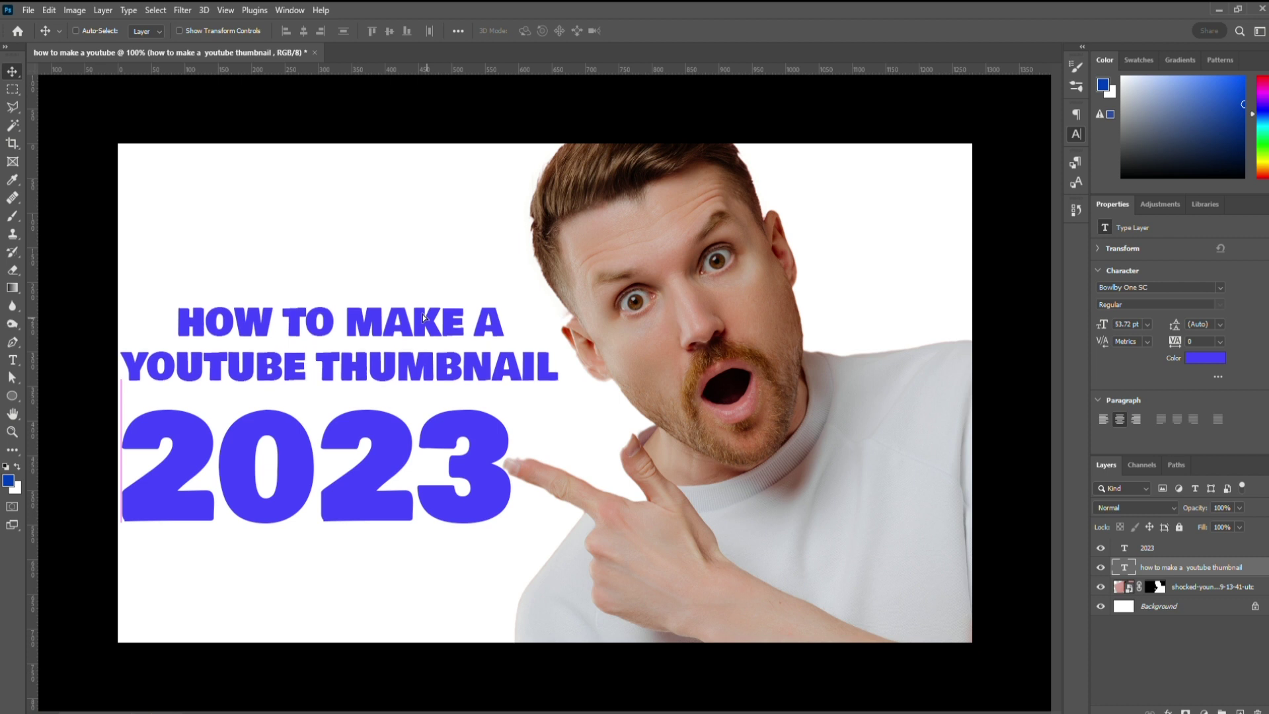
Step: Hide the rulers, then rotate the title about 7.4° clockwise and enlarge it to about 111% above "2023"
key("ctrl")
key("ctrl+r")
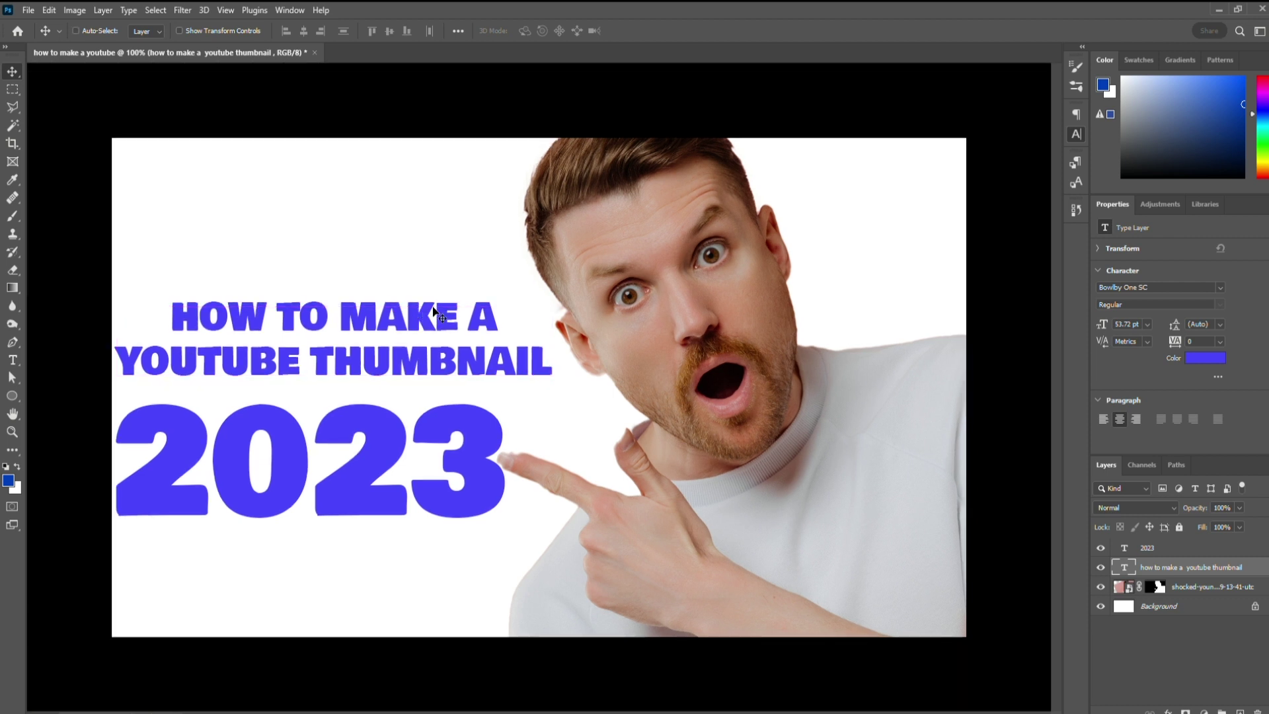
key("ctrl+t")
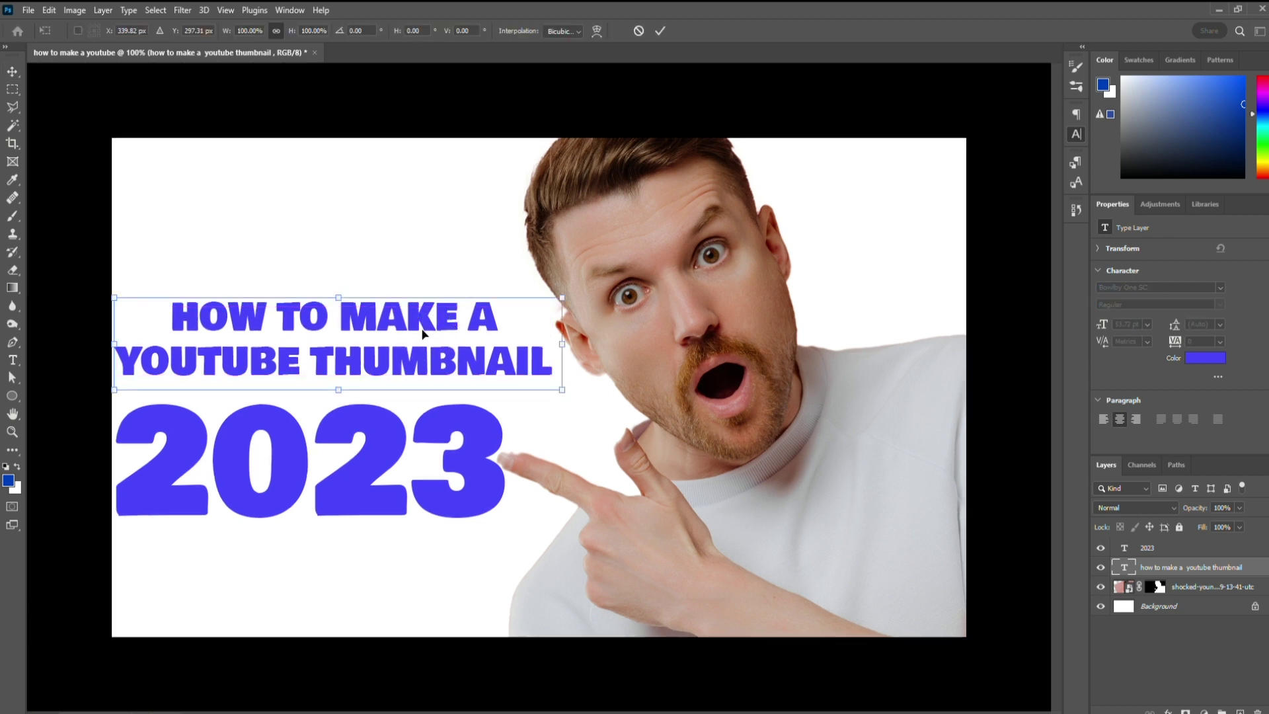
left_click_drag(574, 397, 575, 429)
left_click_drag(498, 375, 496, 370)
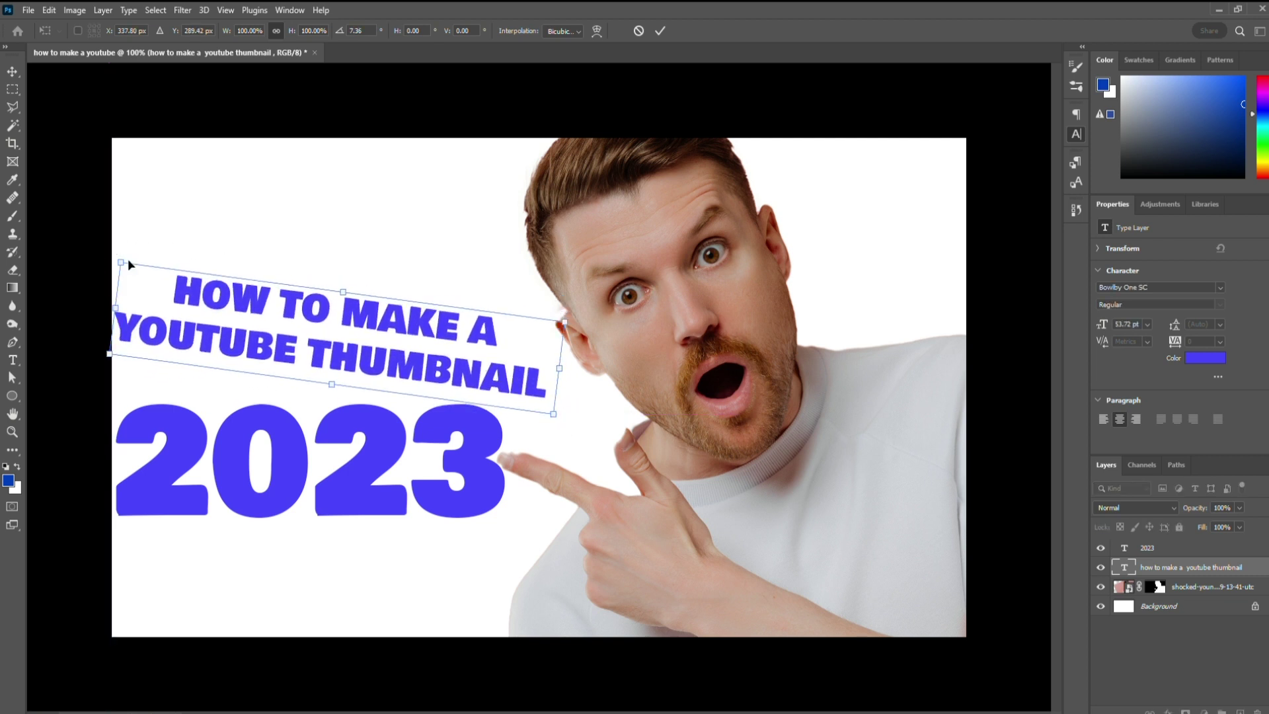
mouse_move(122, 260)
left_mouse_down()
mouse_move(108, 251)
mouse_move(128, 255)
left_mouse_up()
left_click_drag(222, 299, 270, 333)
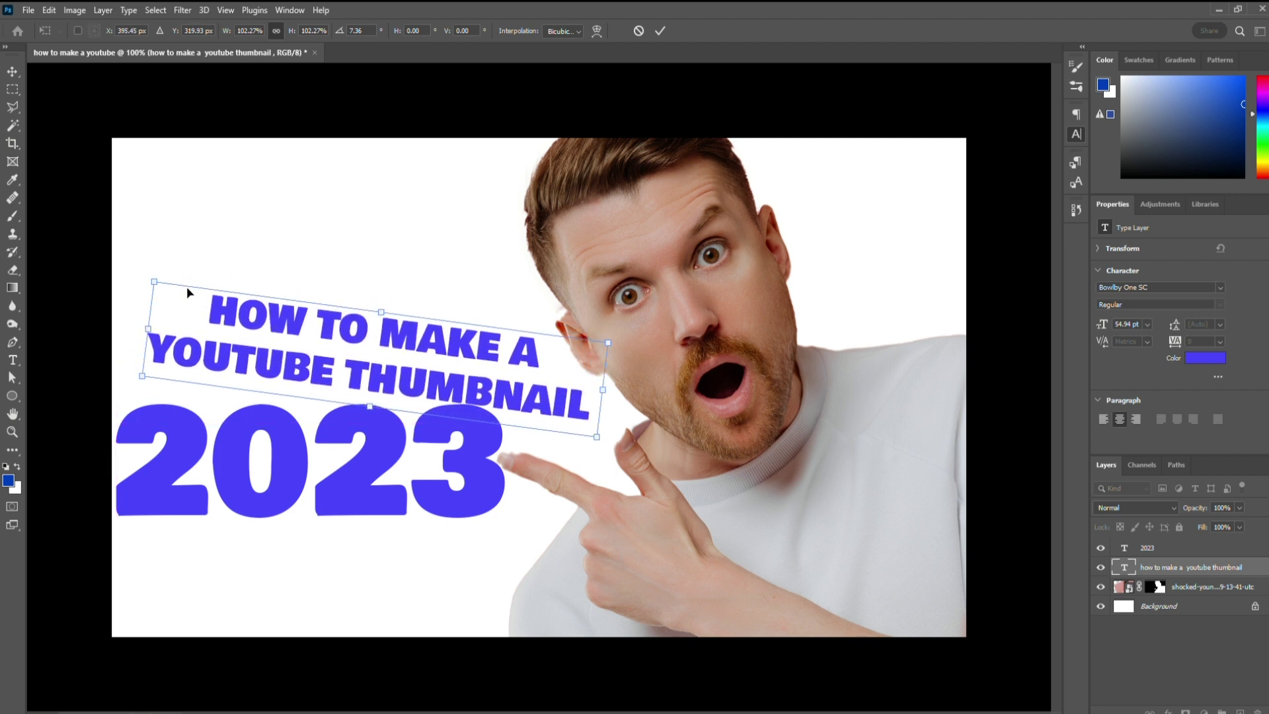
mouse_move(161, 284)
left_mouse_down()
mouse_move(134, 261)
mouse_move(190, 308)
mouse_move(128, 261)
mouse_move(158, 280)
left_mouse_up()
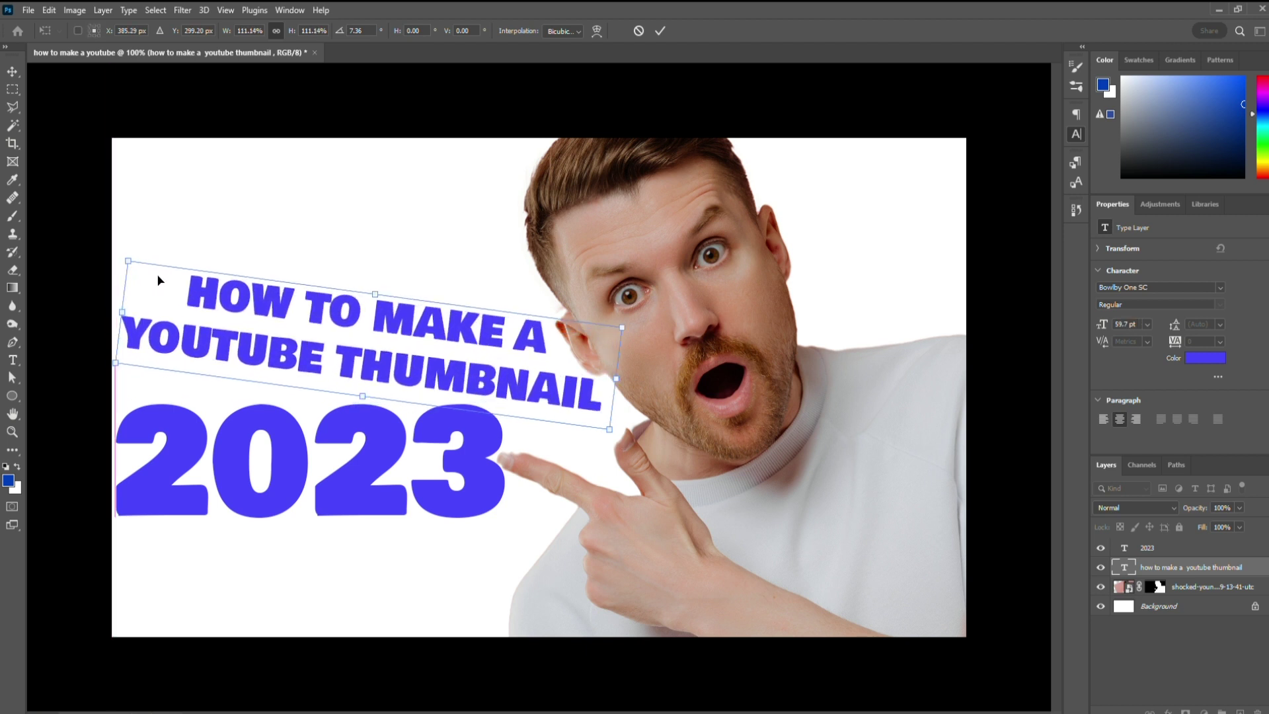
key("Return")
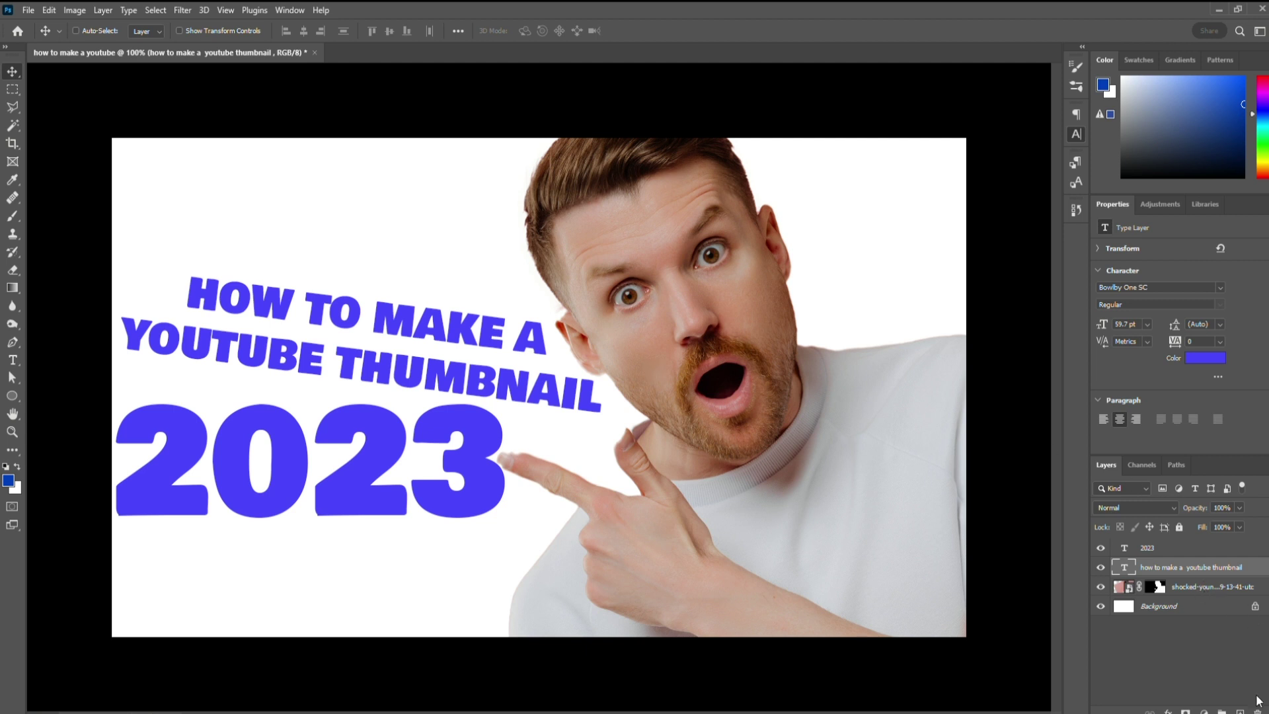
Step: Add a new empty layer and place it directly above the background layer
left_click(1240, 711)
left_click_drag(1185, 573, 1193, 623)
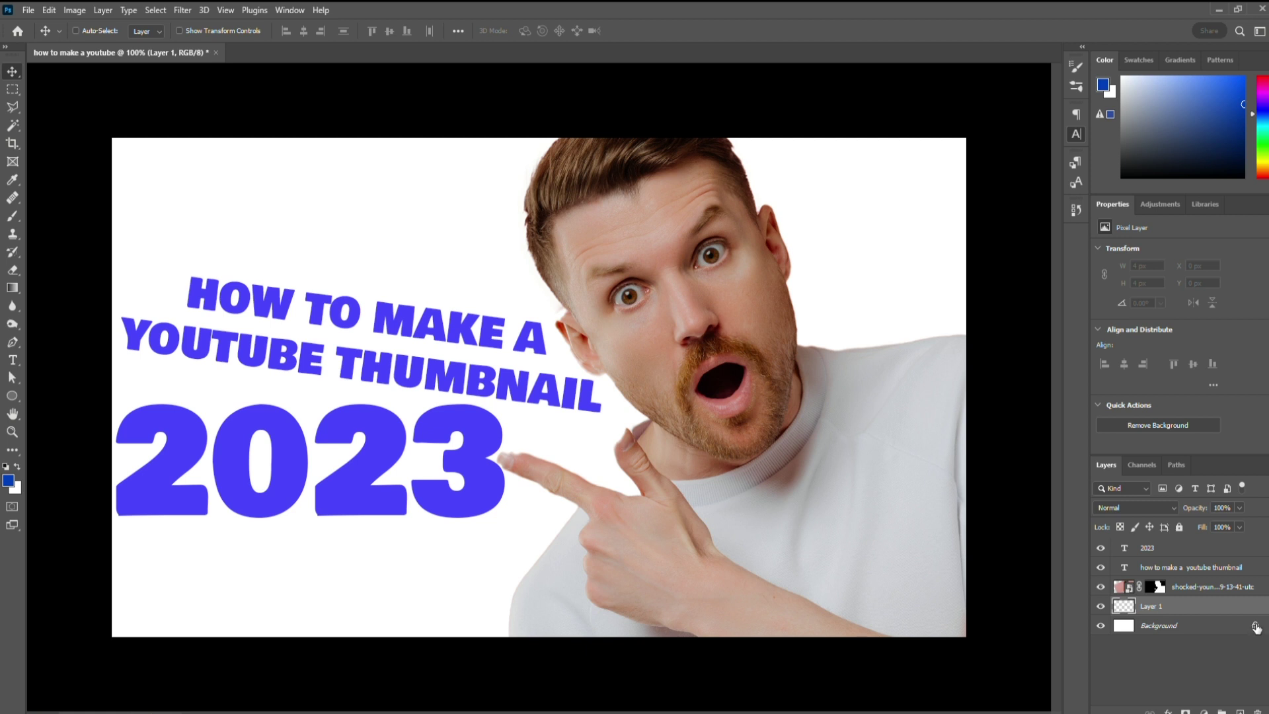
Step: Unlock the background layer and delete the empty layer above it
left_click(1256, 627)
key("space")
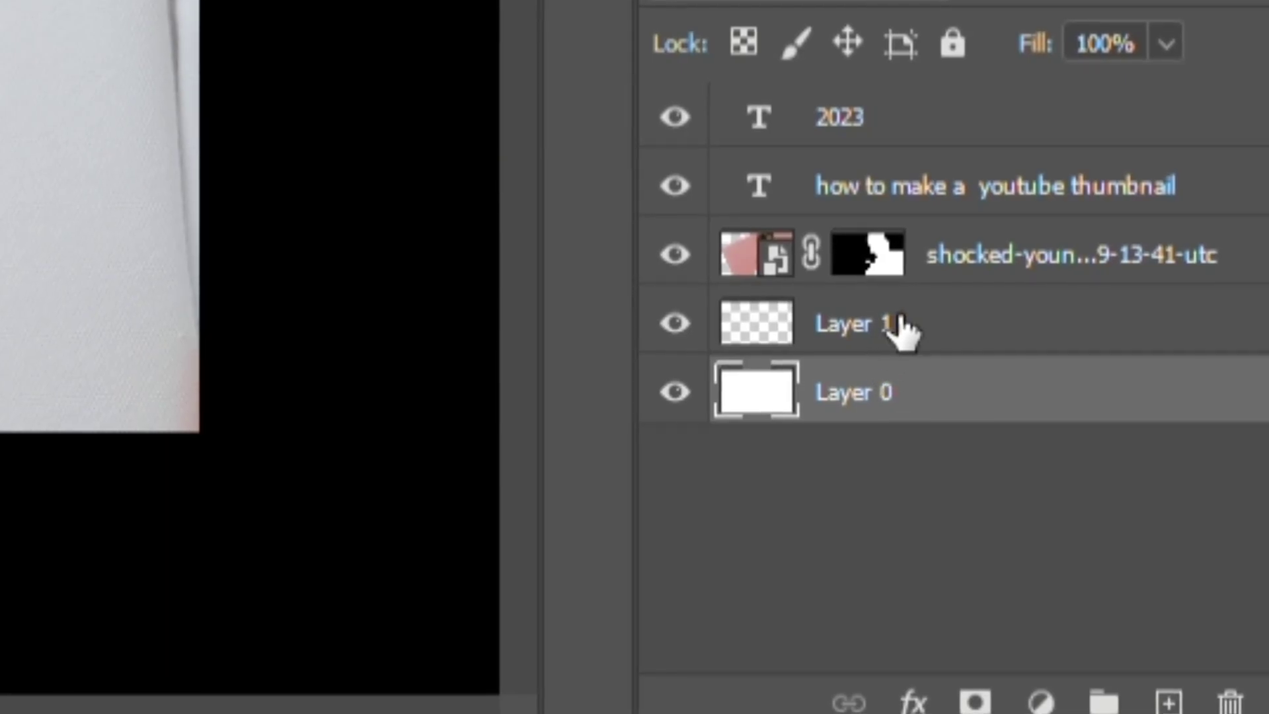
left_click(902, 328)
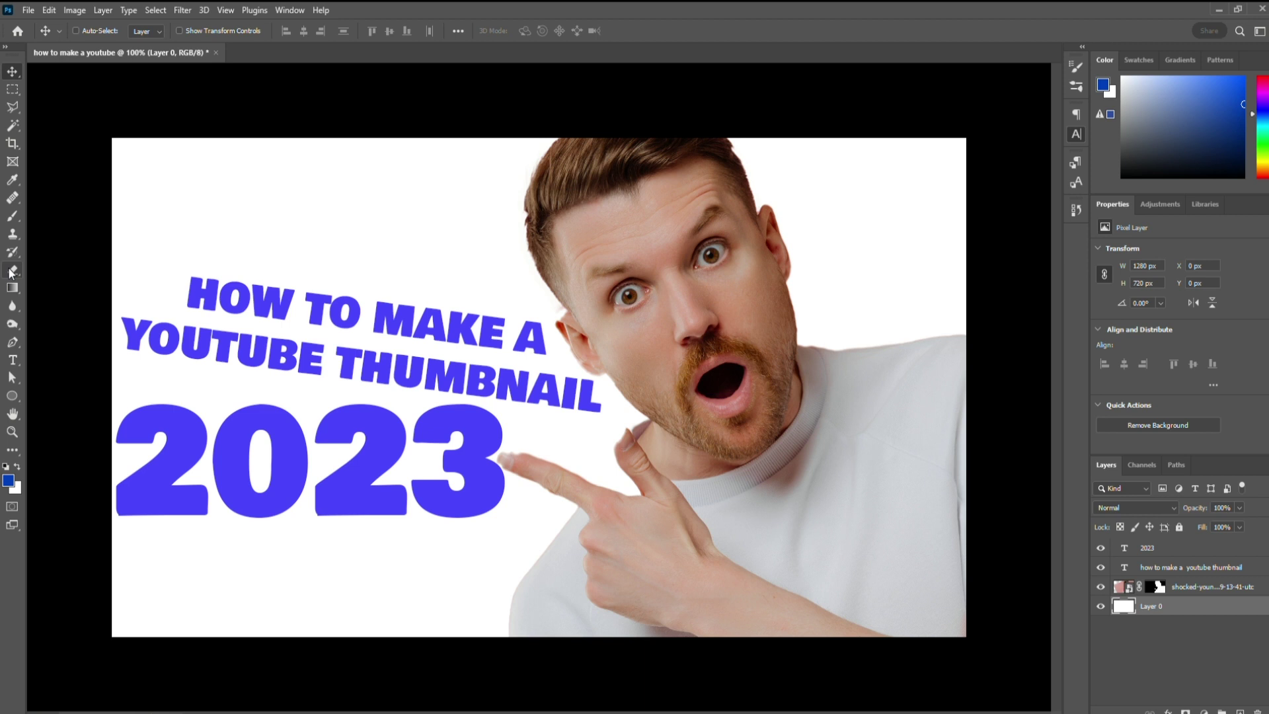
Step: Fill the unlocked background layer with a linear gradient running from dark yellow to light yellow across the canvas
left_click(12, 288)
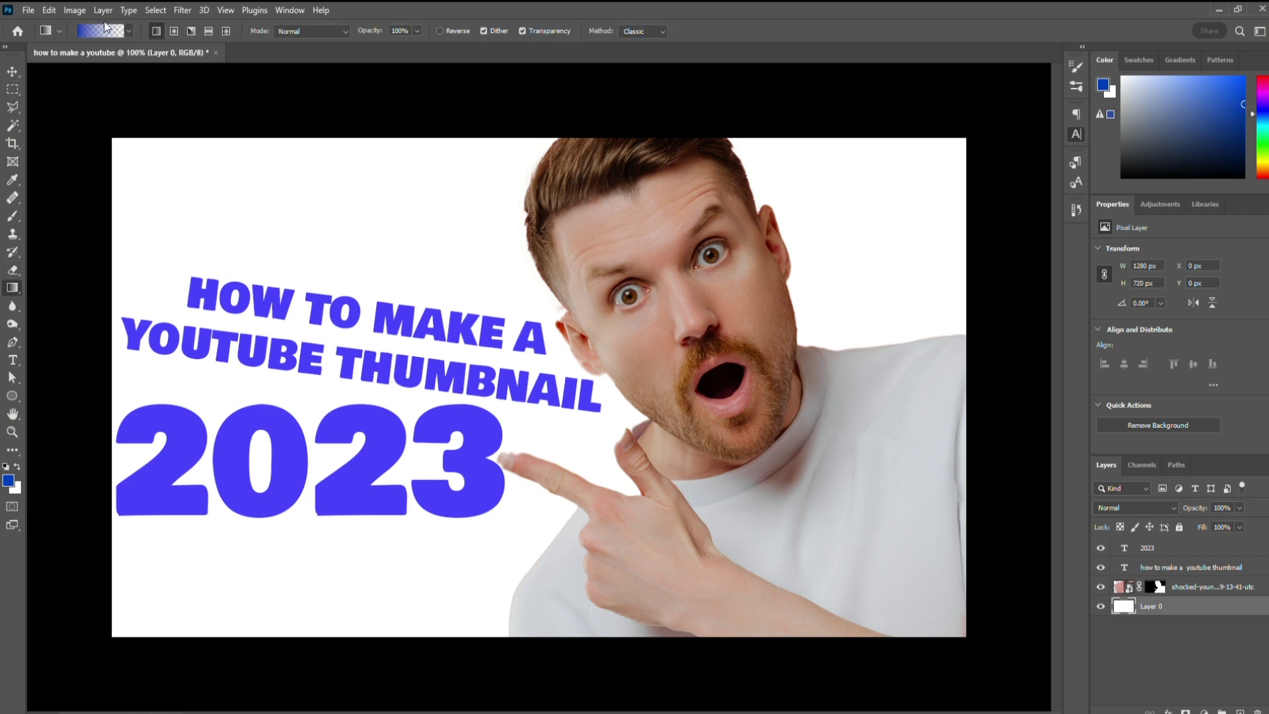
key("i")
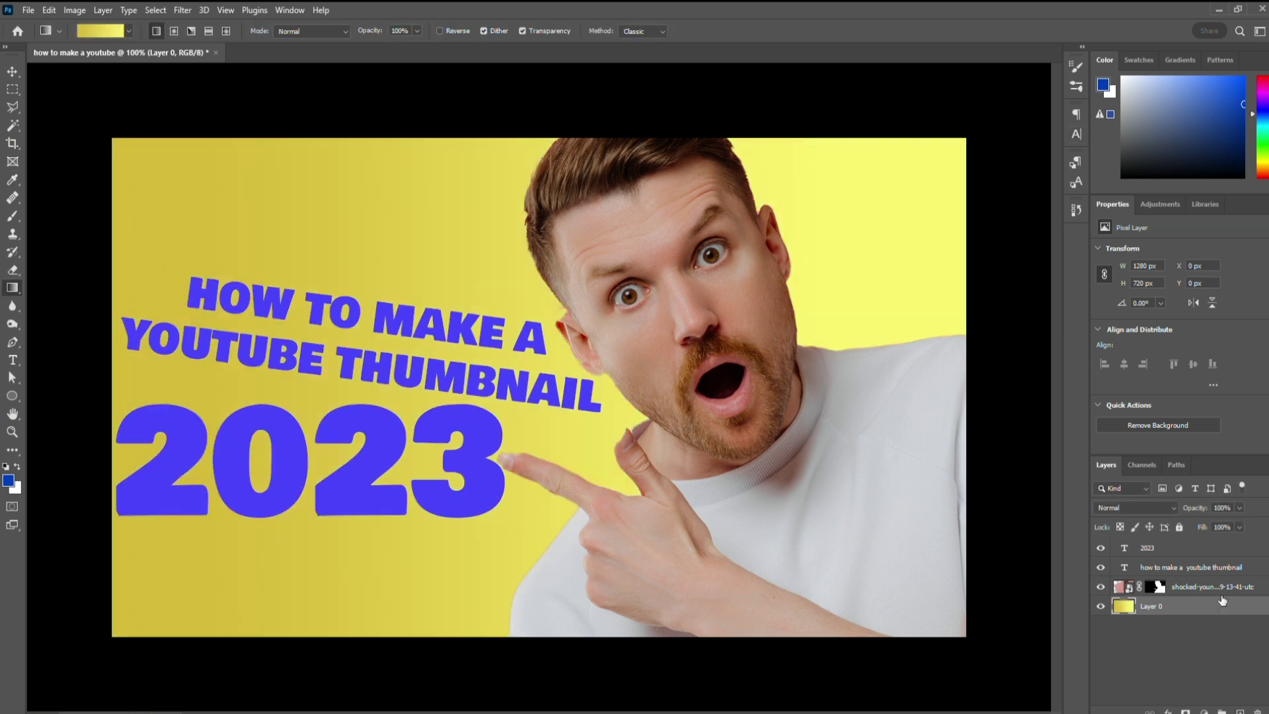
Step: Apply a drop shadow to the man's cut-out layer and collapse its effects list
left_click(1221, 585)
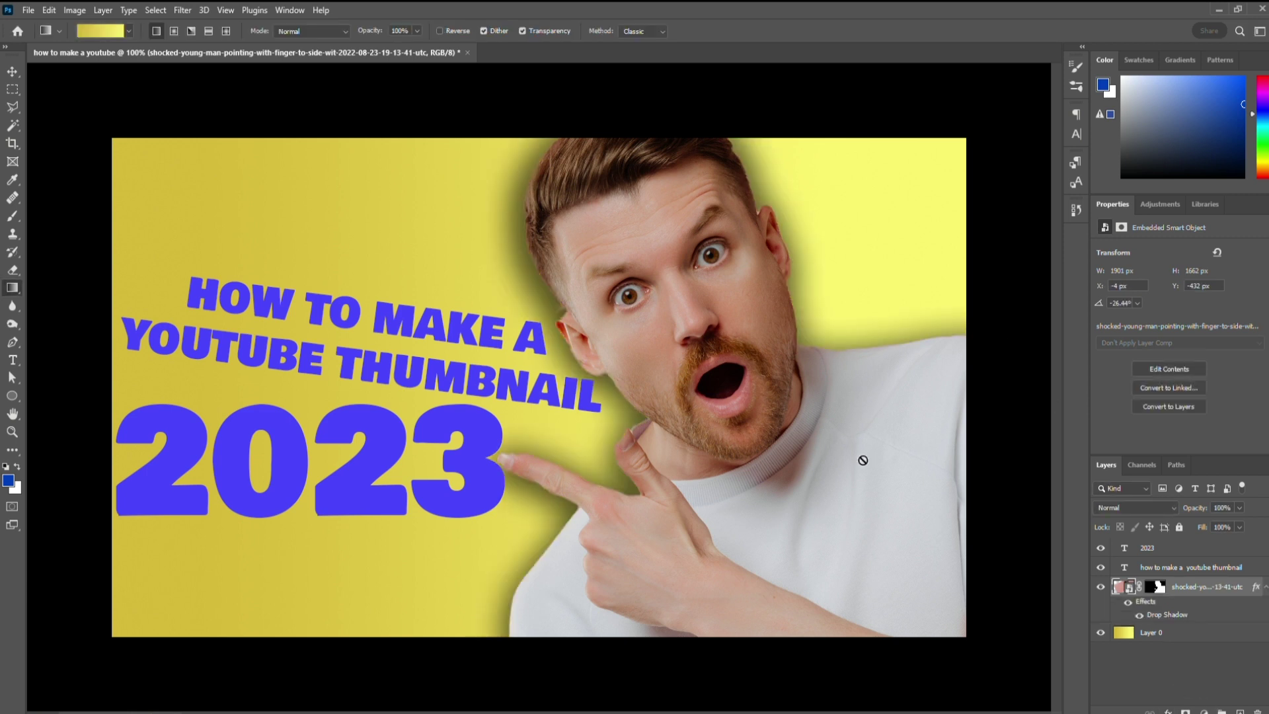
left_click(1264, 586)
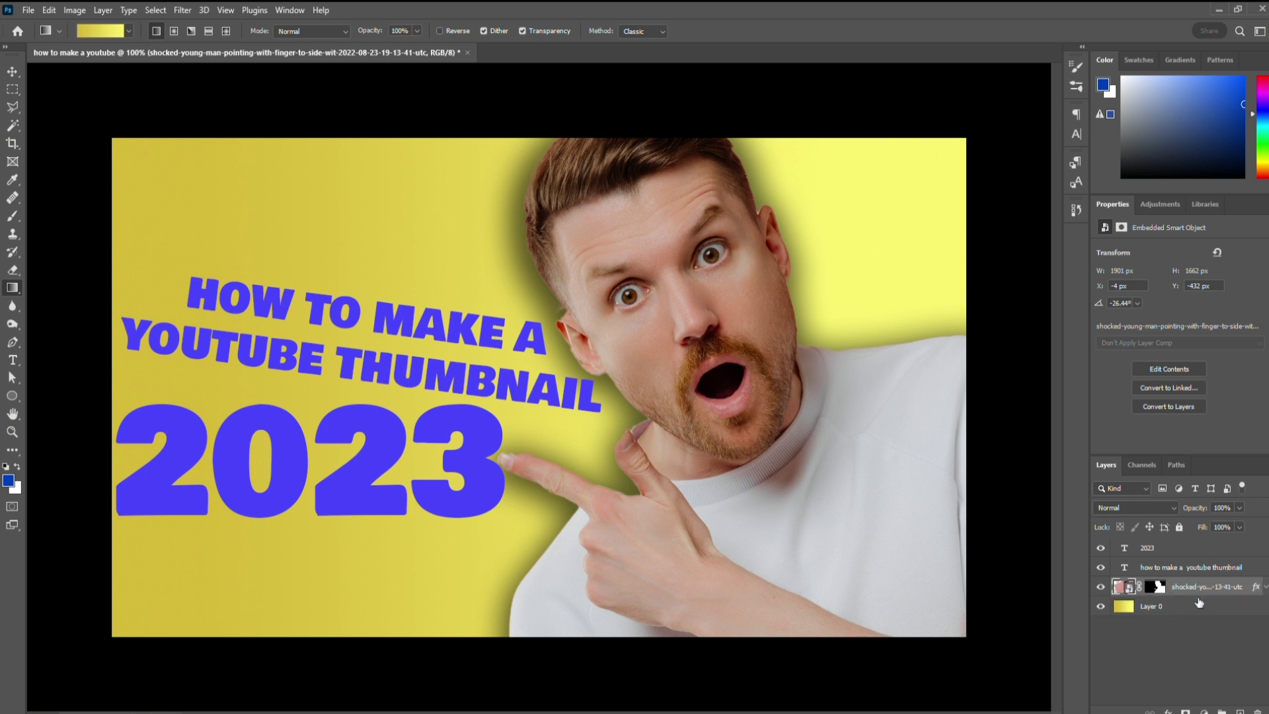
left_click(1178, 625)
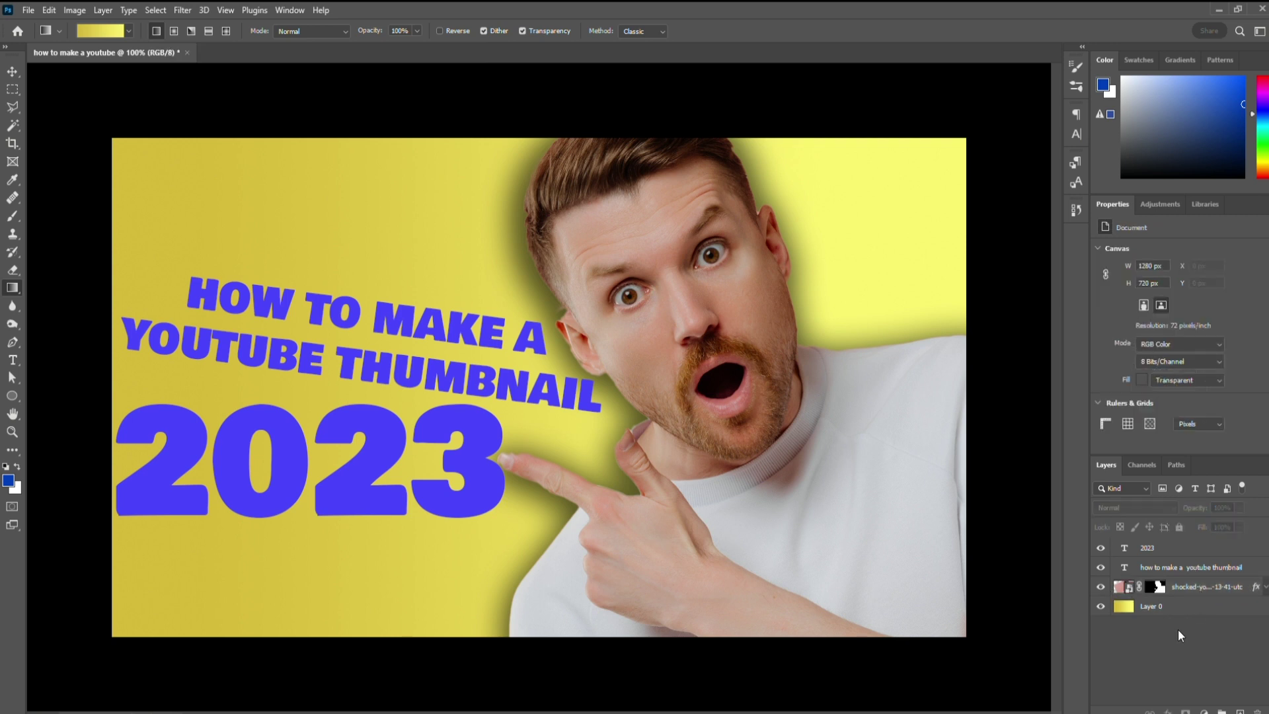
Step: Duplicate all four layers and put the copies into a new group
left_click(1176, 546)
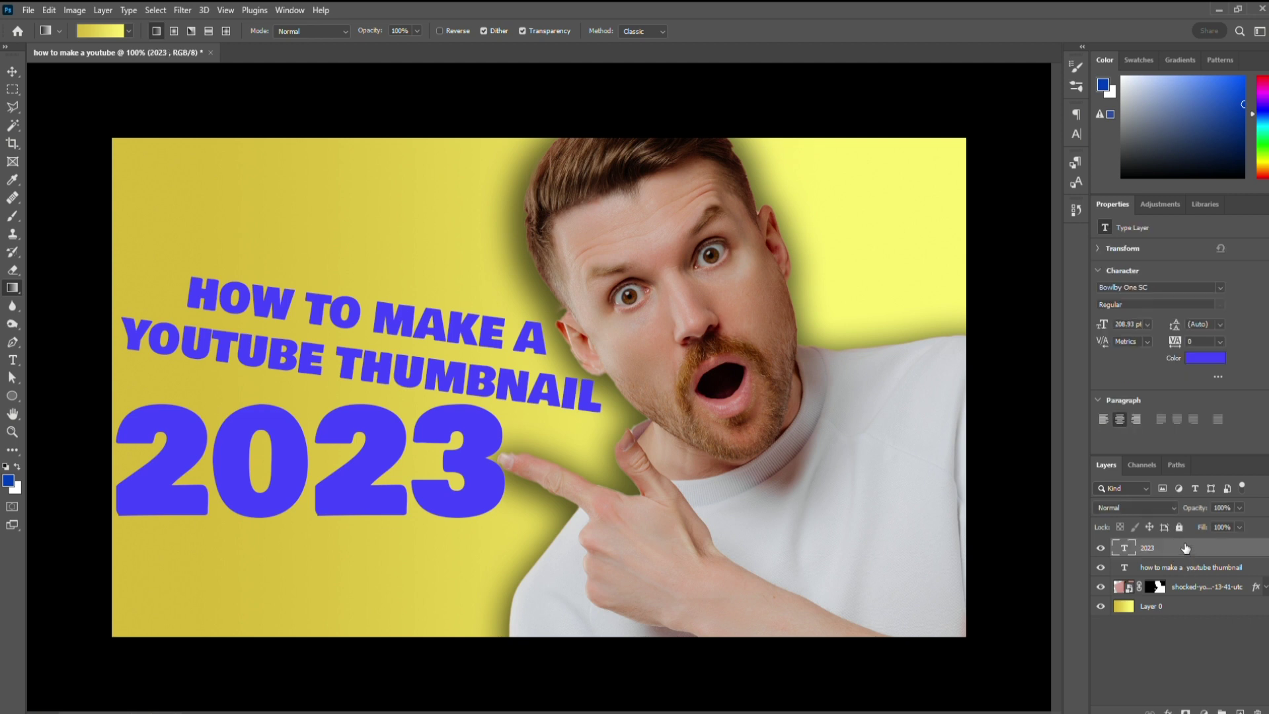
left_click(1194, 609, "shift")
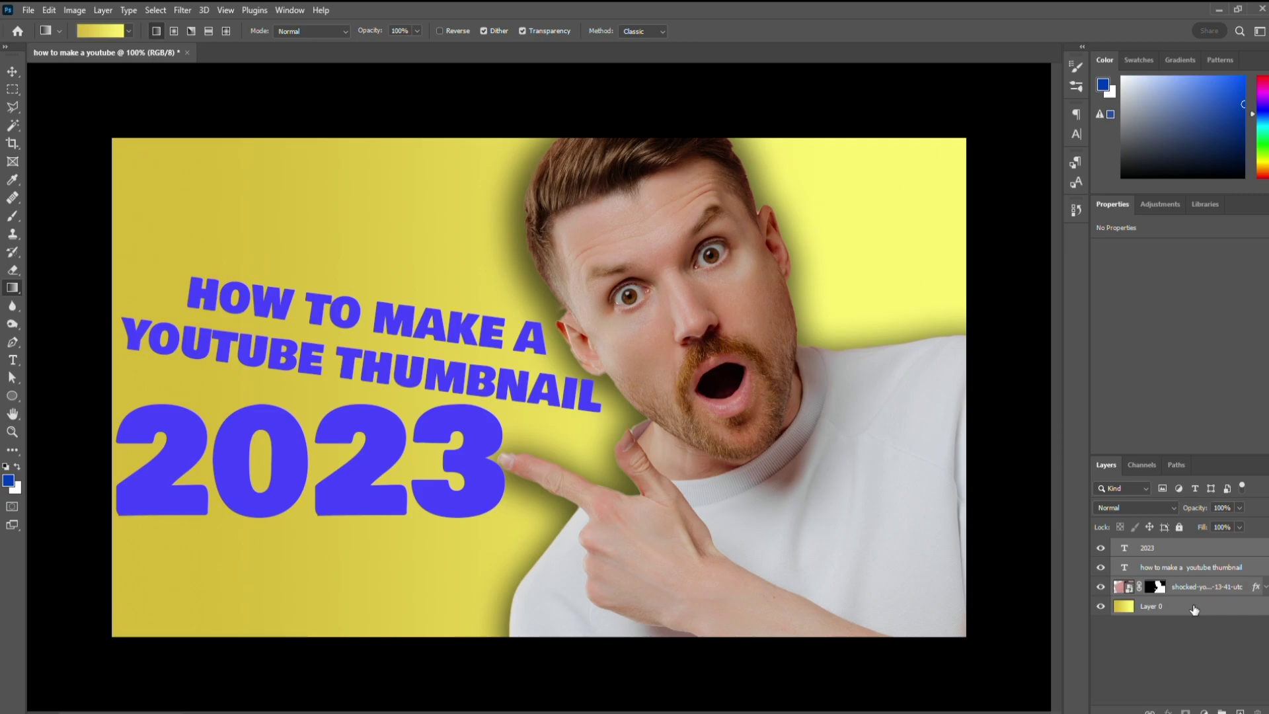
key("ctrl+j")
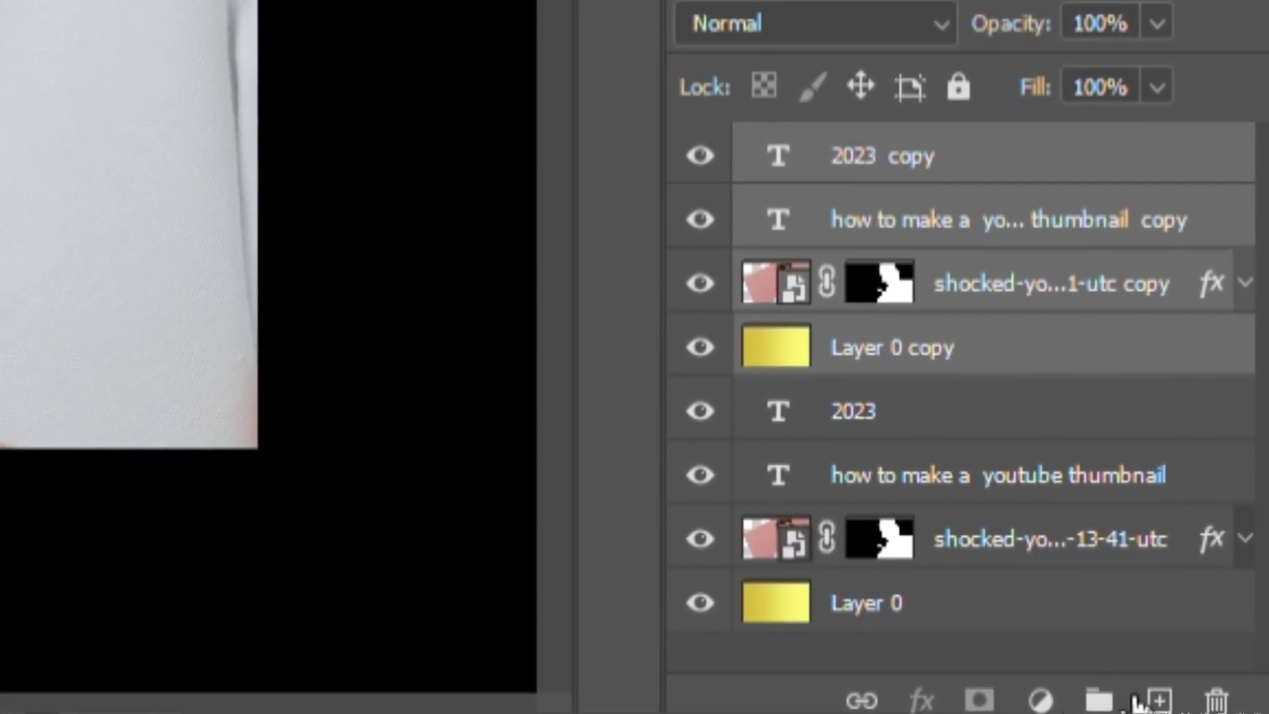
left_click(1116, 699)
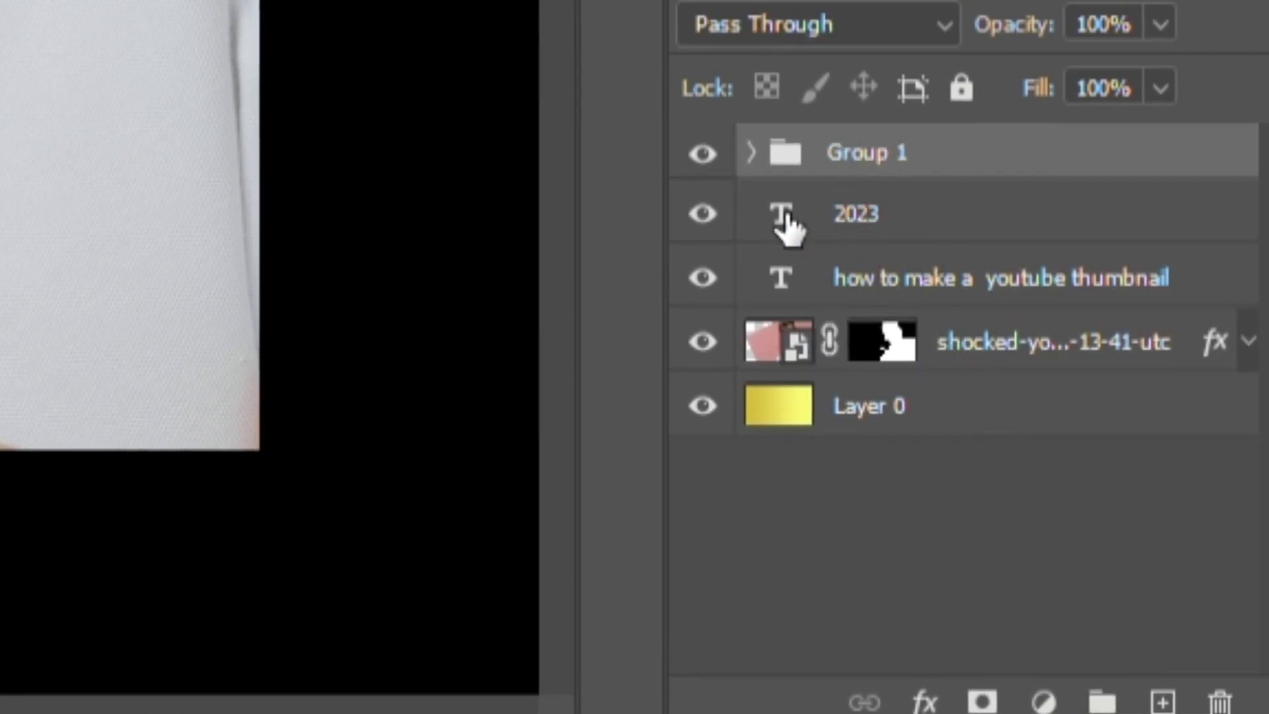
left_click(752, 152)
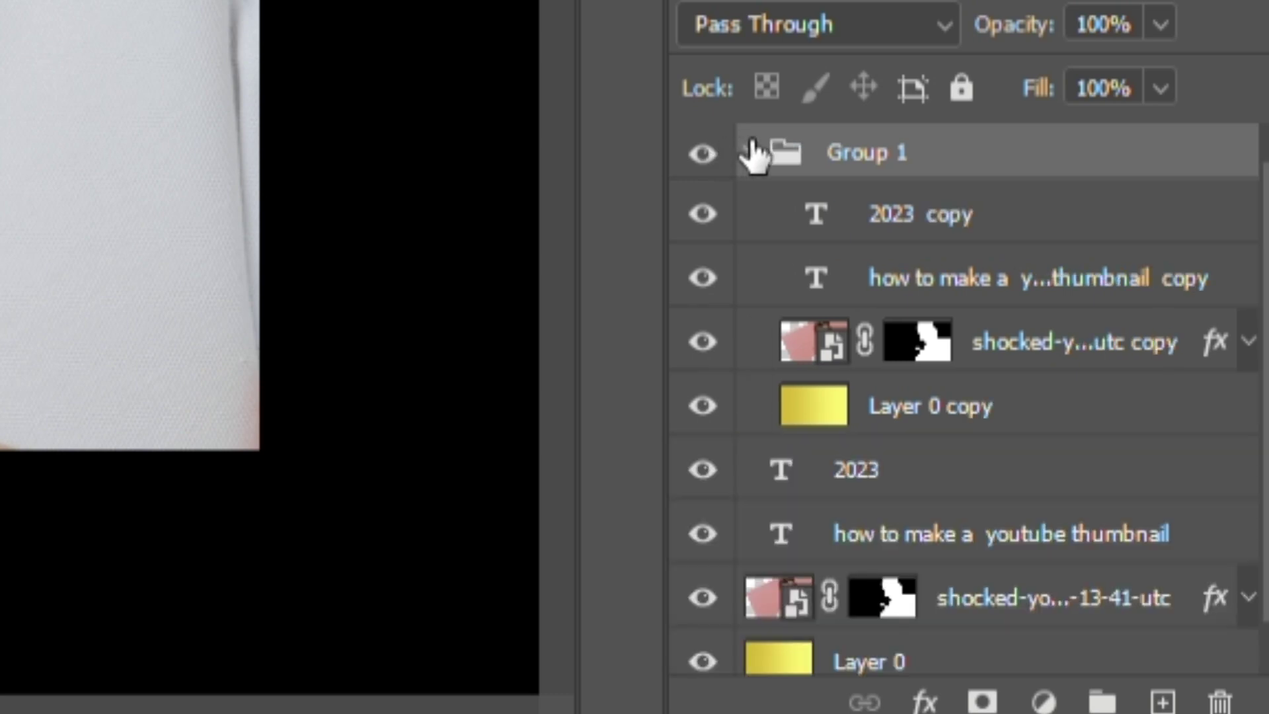
left_click(752, 152)
Step: Scale the grouped copies down to about 24% and place them above the title as a miniature thumbnail
key("ctrl+t")
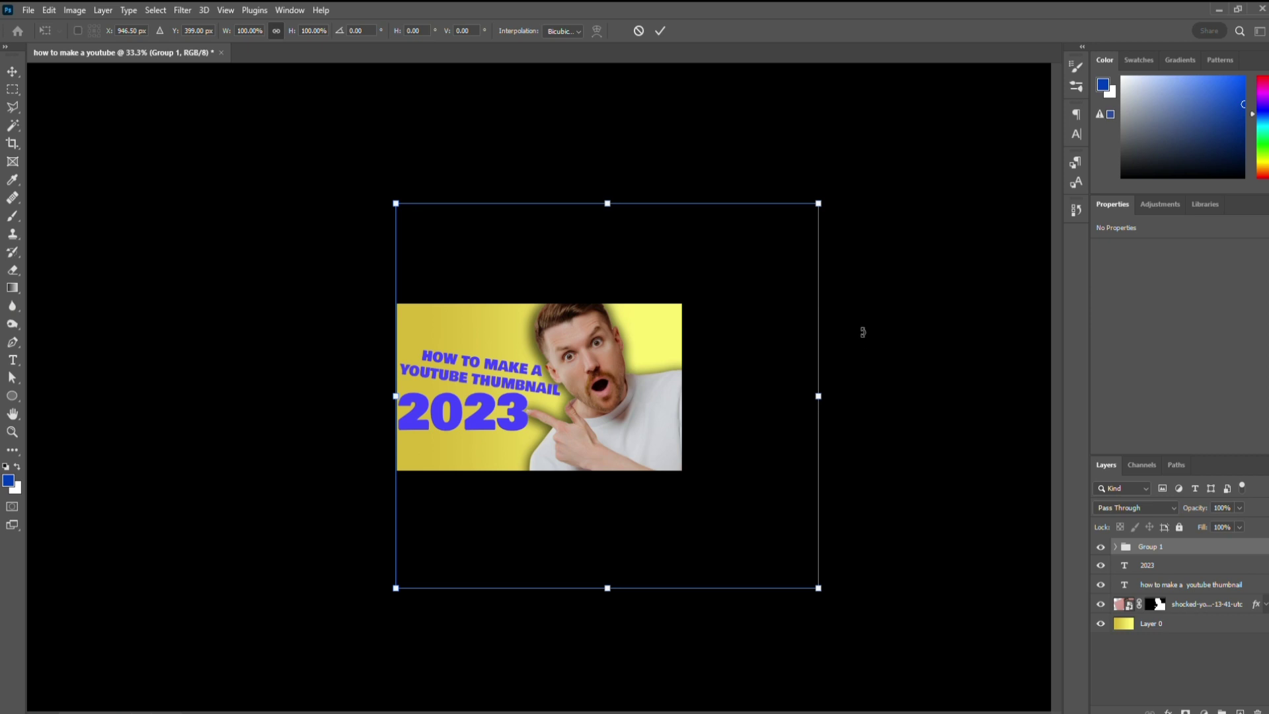
left_click_drag(818, 204, 512, 452)
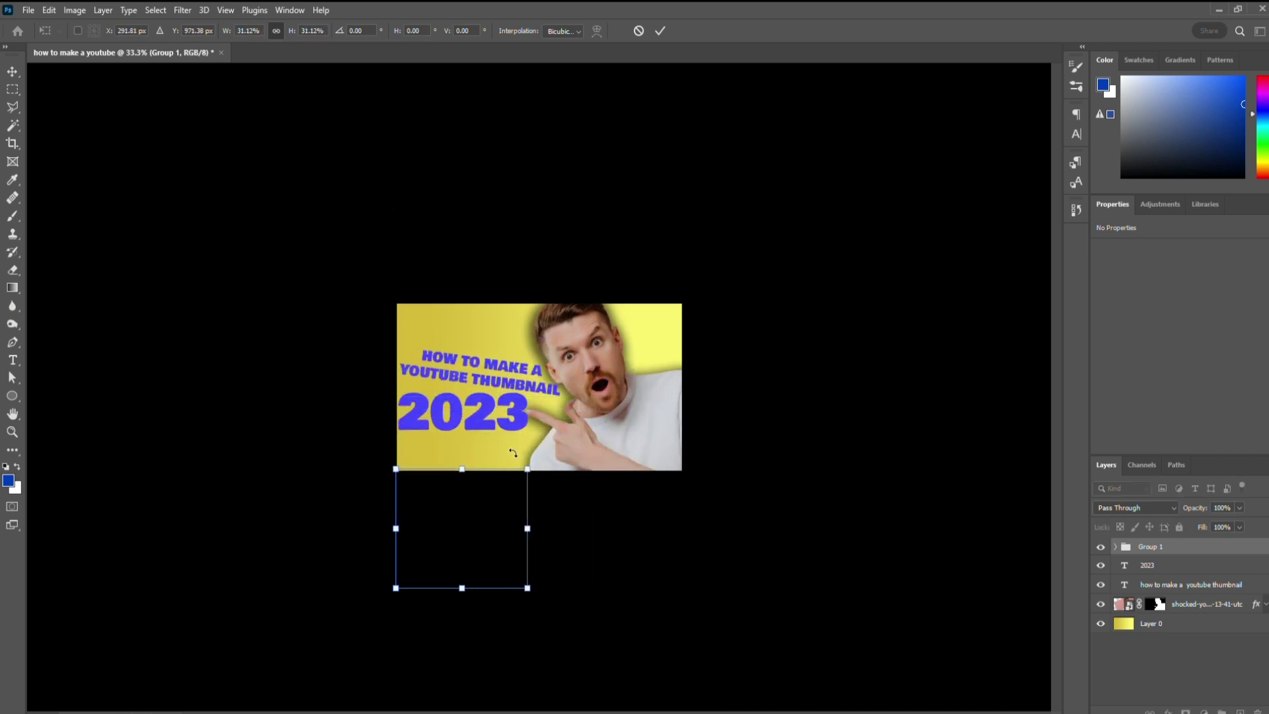
left_click_drag(469, 527, 498, 424)
key("ctrl+plus")
key("ctrl+plus")
key("ctrl+plus")
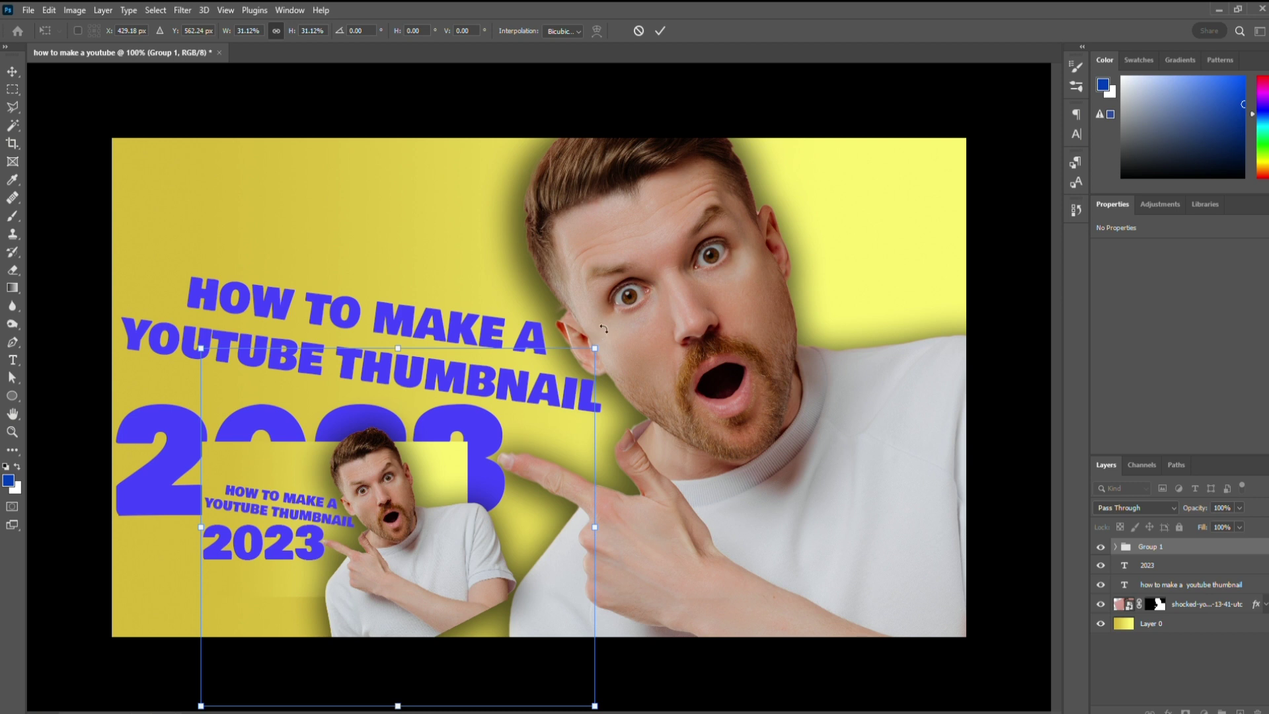
left_click_drag(595, 350, 507, 431)
left_click_drag(362, 553, 408, 192)
Step: Move the large man cut-out slightly right and down, away from the text
left_click(1180, 606)
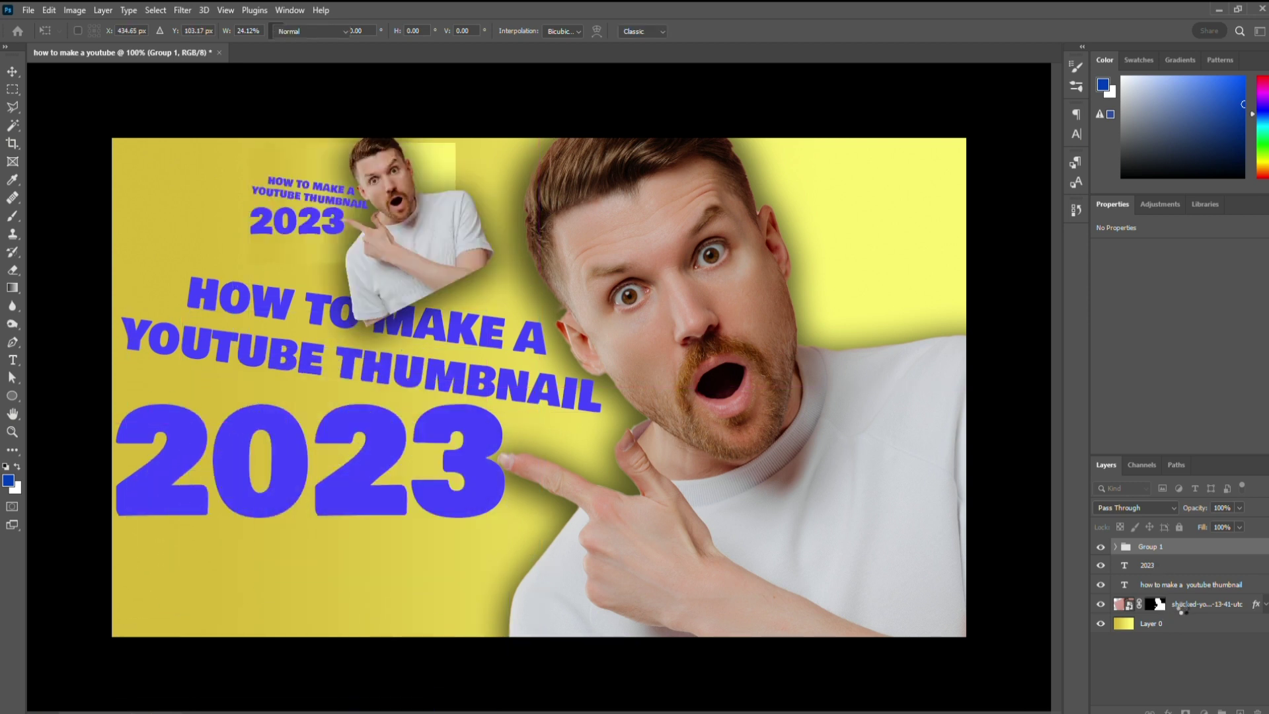
key("v")
left_click_drag(796, 426, 852, 455)
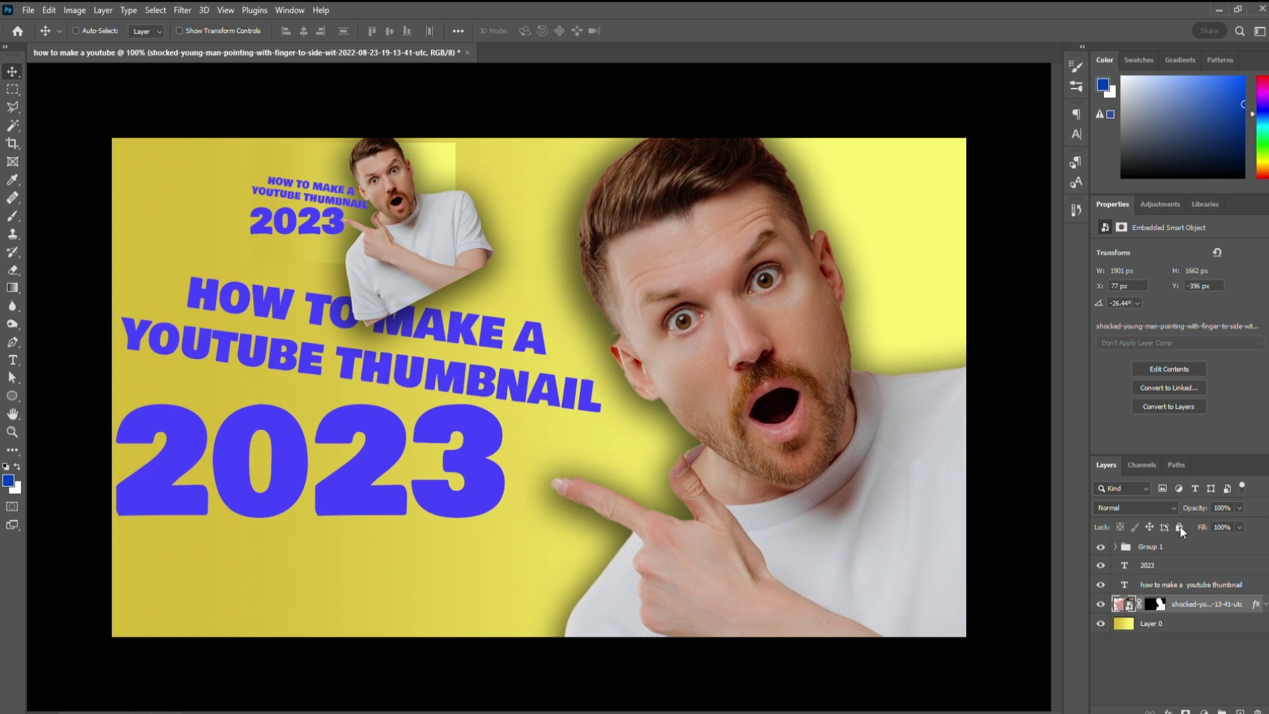
Step: Move the large "2023" to the canvas's lower-left corner and lower the large title to clear the miniature above it
left_click(1183, 583)
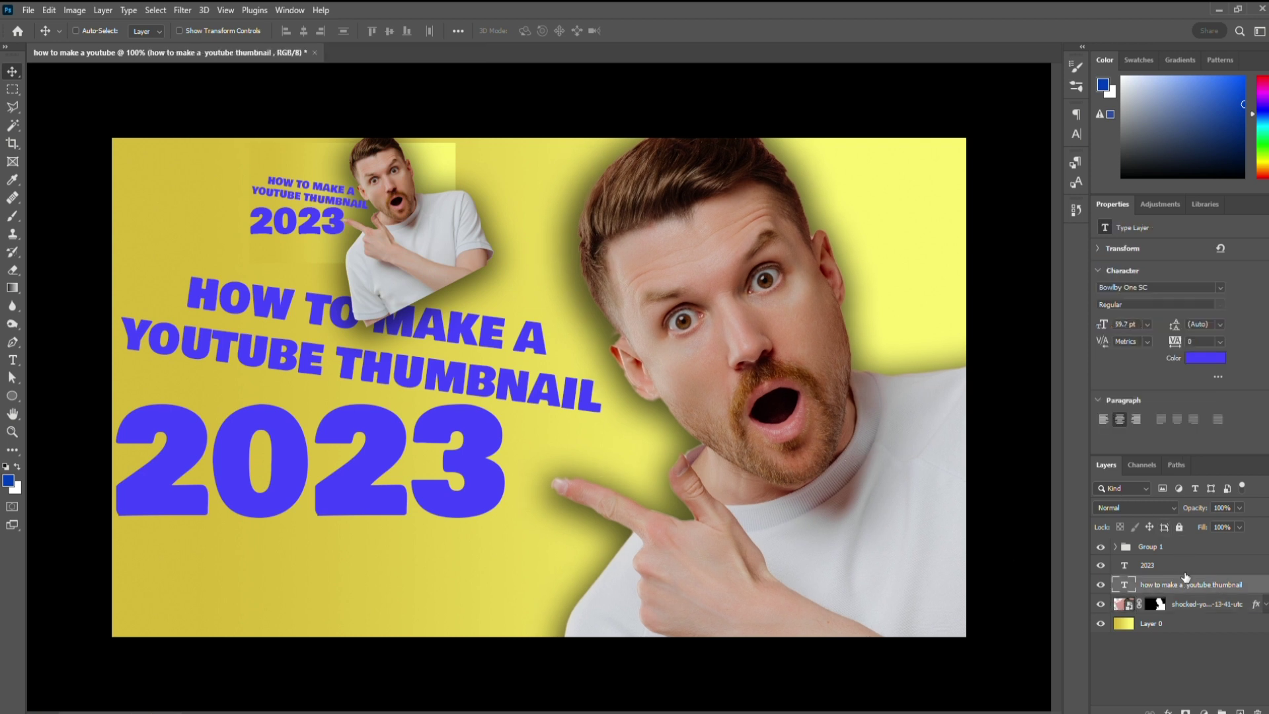
left_click(1173, 566)
left_click_drag(464, 493, 469, 614)
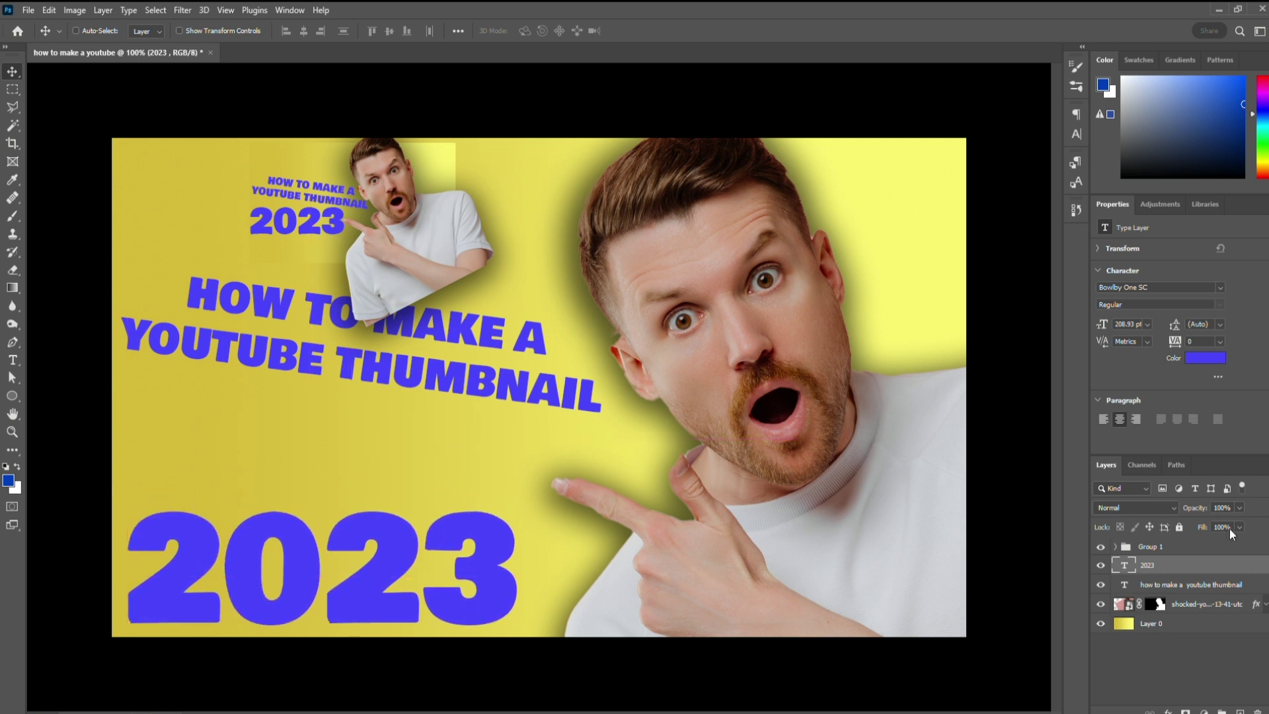
left_click(1182, 587)
left_click_drag(499, 377, 515, 442)
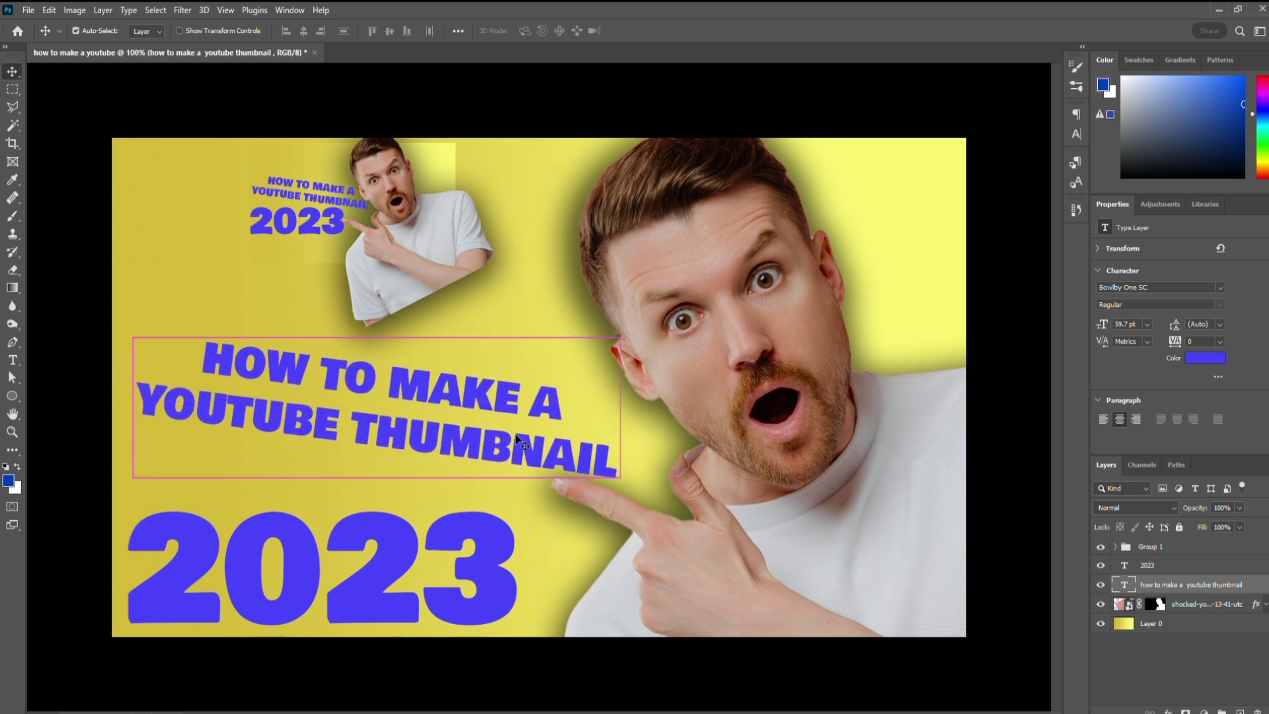
Step: Enlarge the large "How to make a YouTube thumbnail" title to about 112% and shift it slightly up
key("ctrl+t")
left_click_drag(636, 329, 687, 321)
left_click_drag(616, 395, 600, 386)
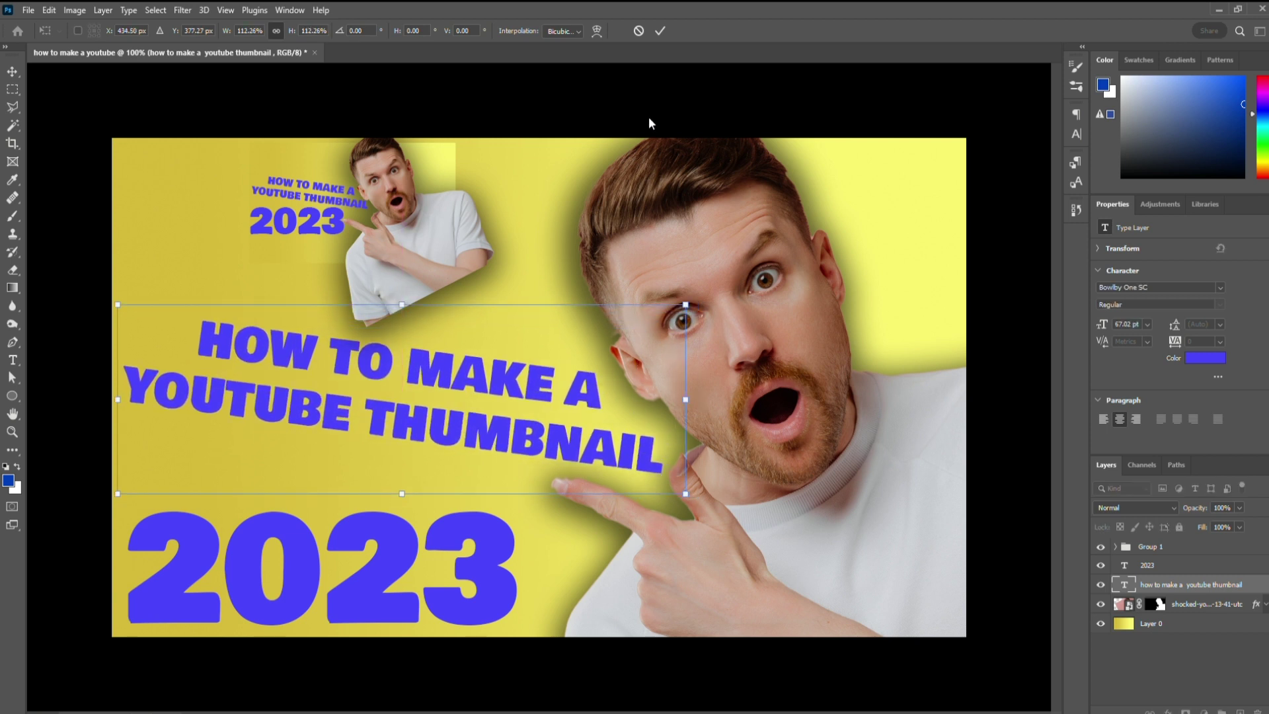
left_click(659, 31)
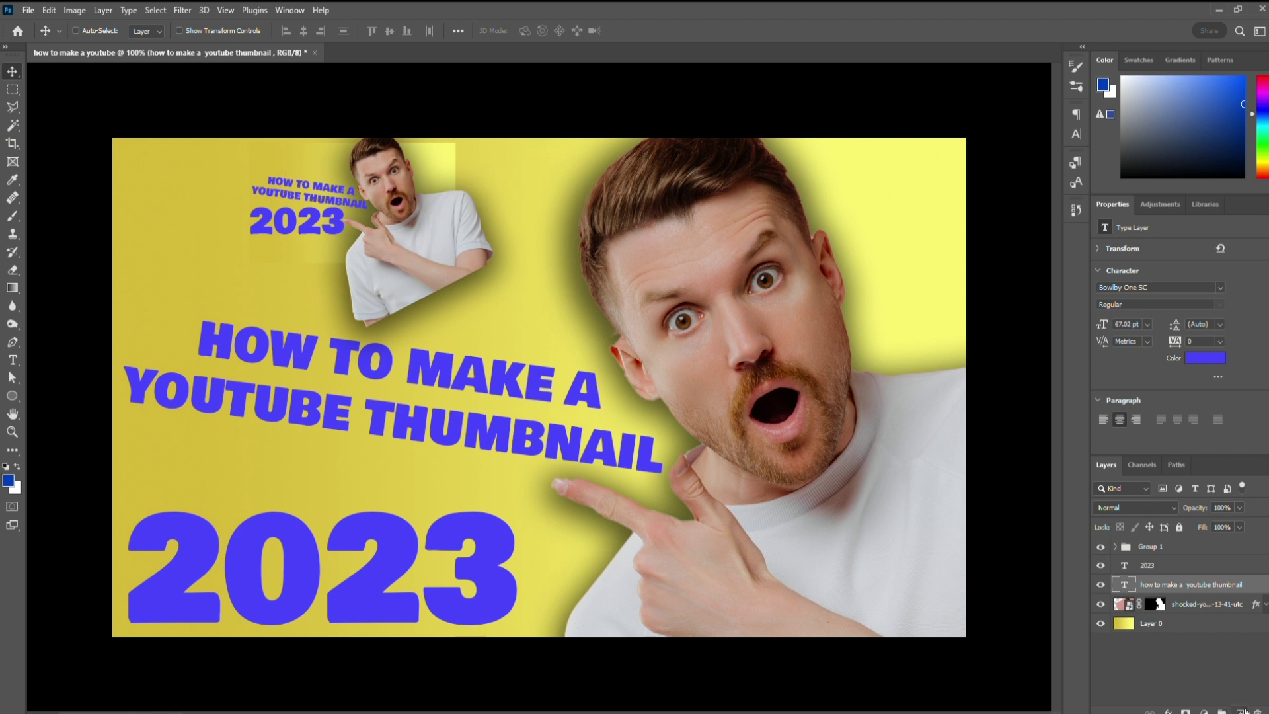
Step: Add a new layer above the large title and fill a rectangular selection of about 341 × 207 px with white as a frame behind the miniature
left_click(1242, 710)
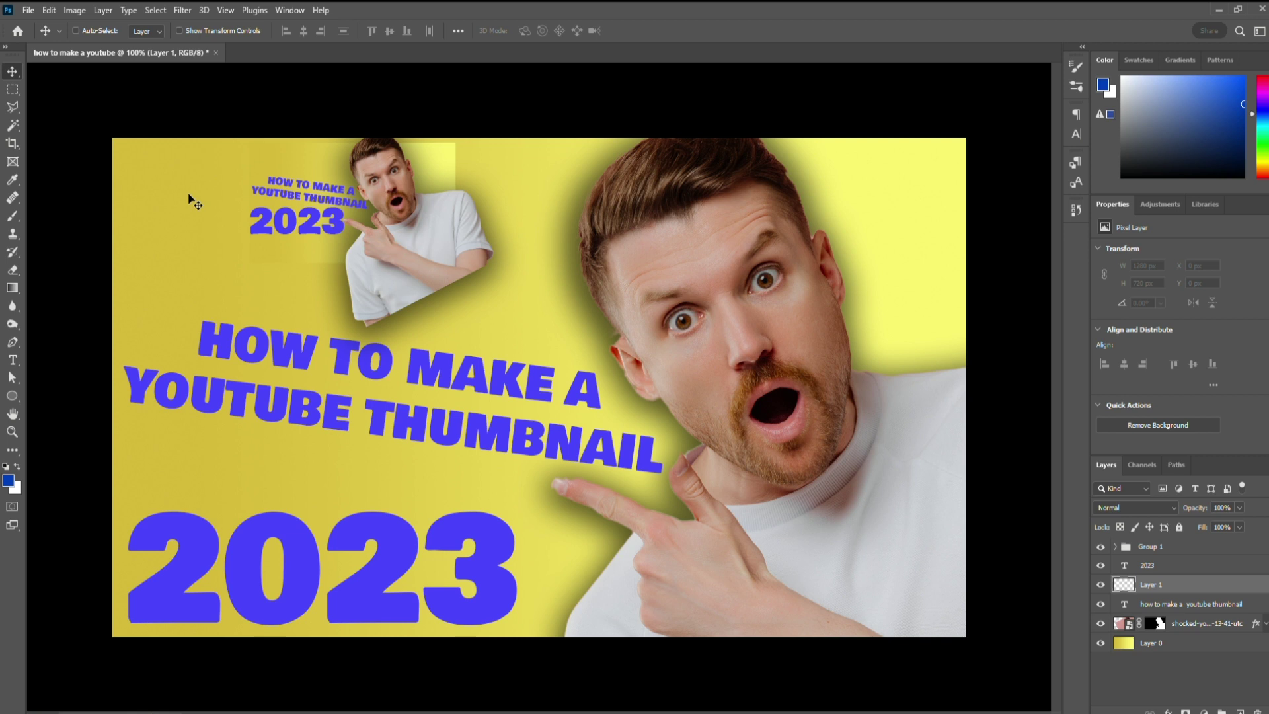
key("m")
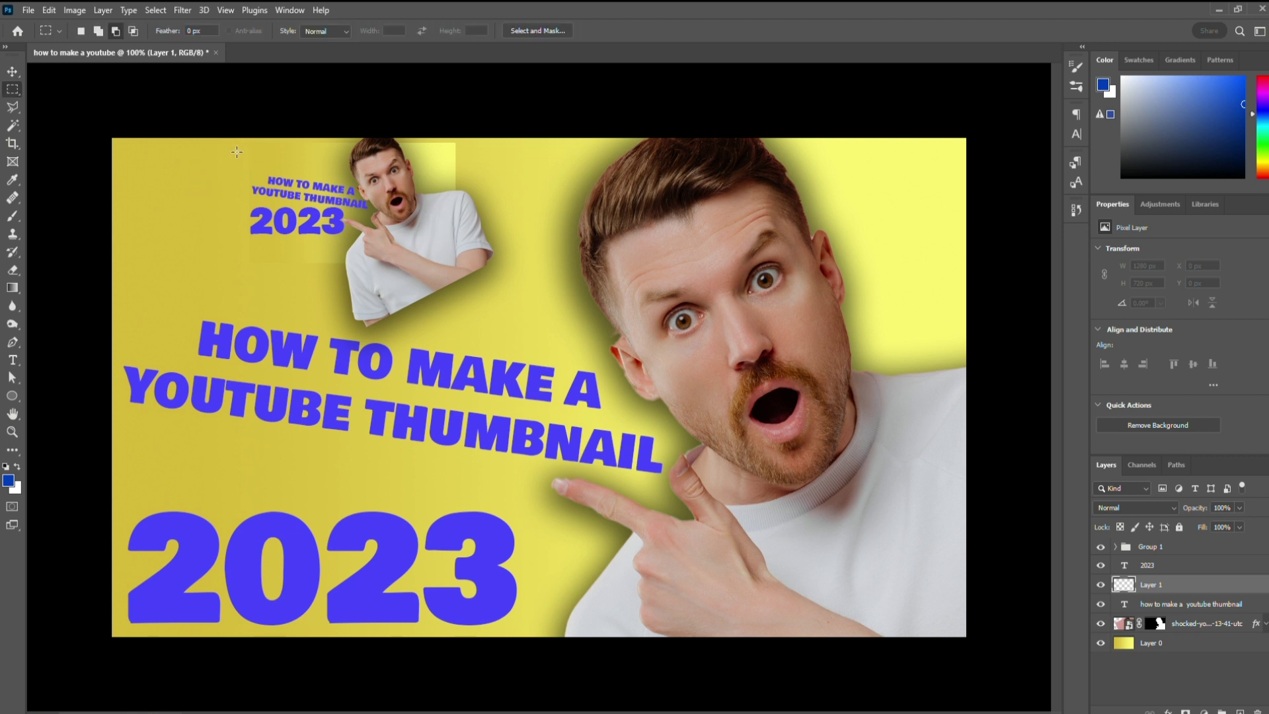
left_click(78, 31)
mouse_move(229, 146)
left_mouse_down()
mouse_move(363, 207)
mouse_move(456, 289)
left_mouse_up()
key("shift+g")
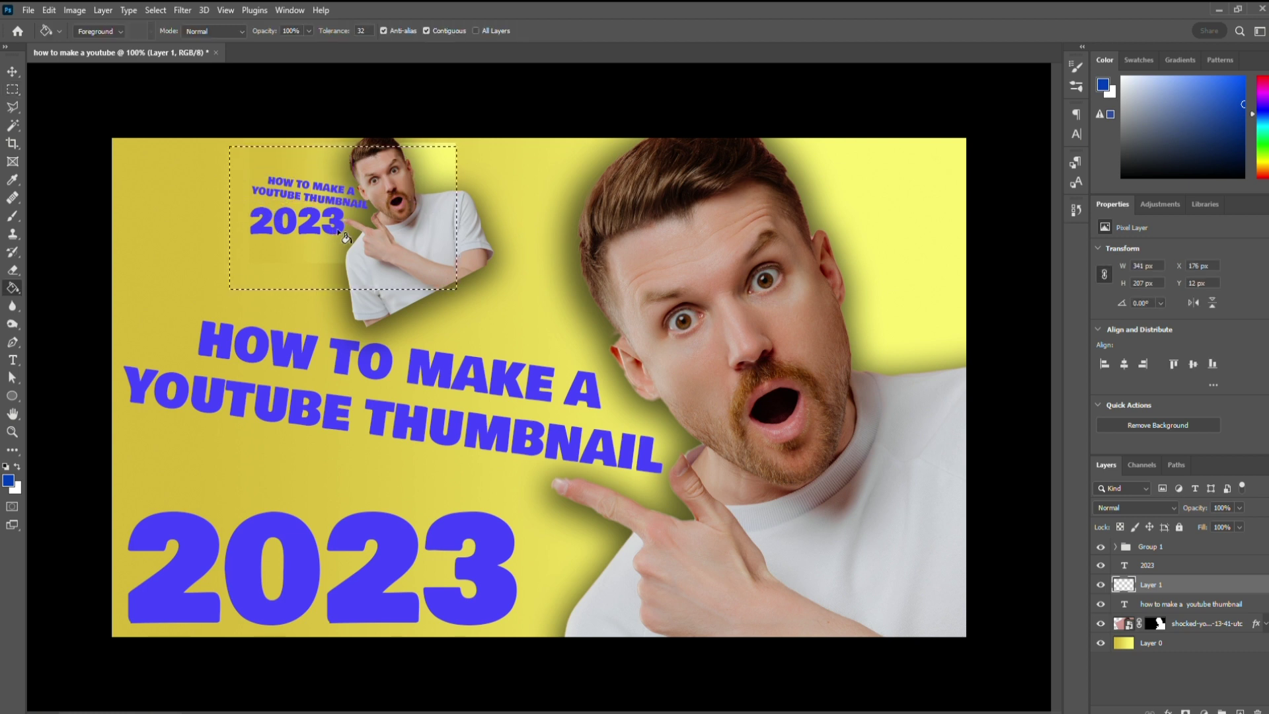
key("x")
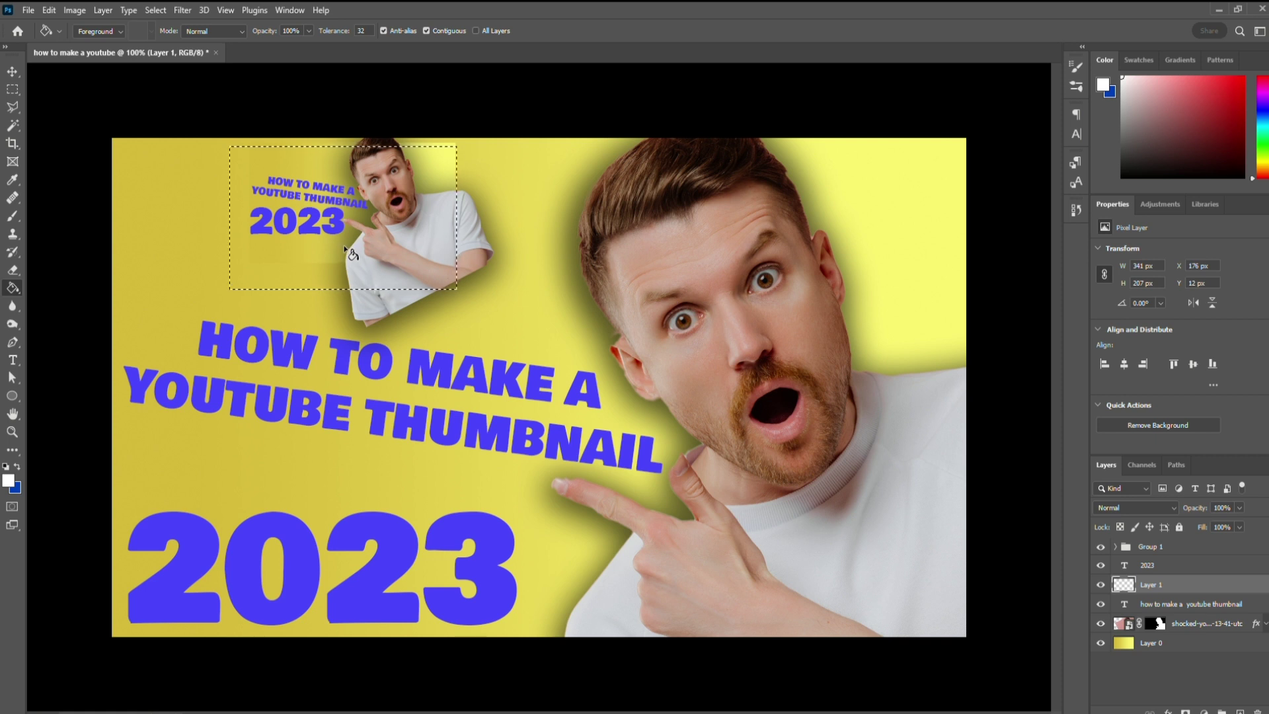
left_click(344, 246)
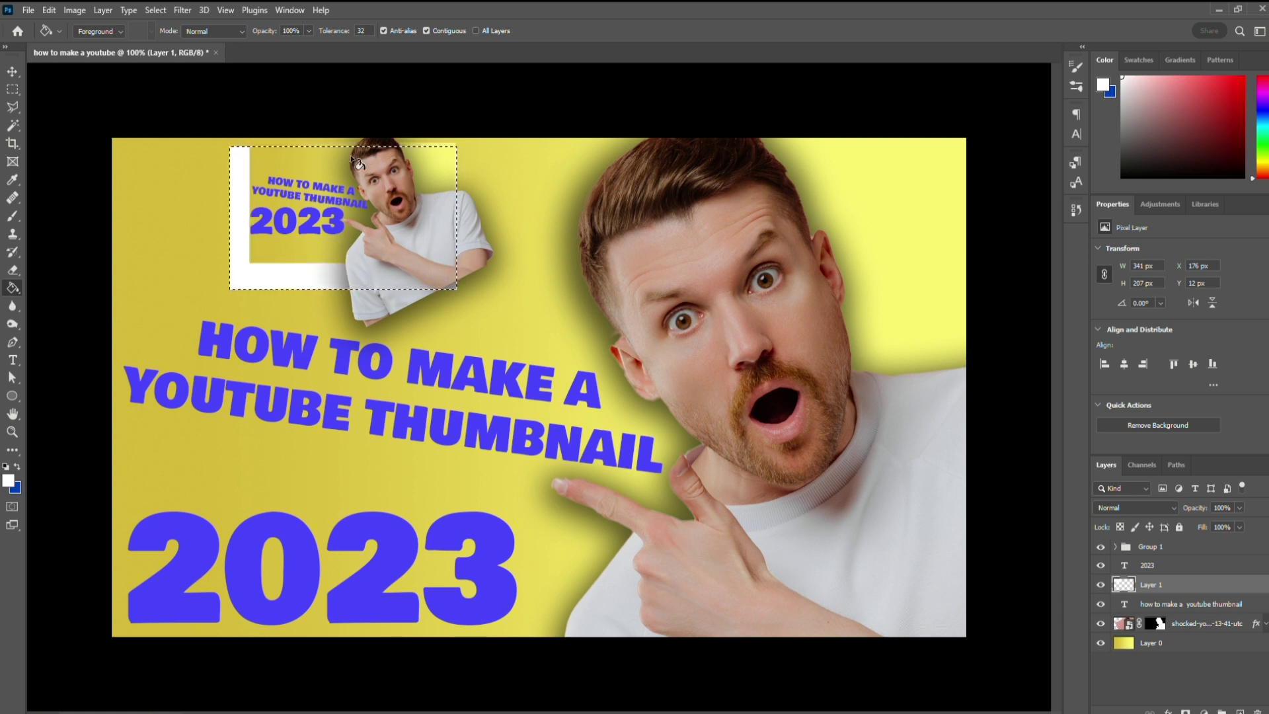
Step: On the miniature man's layer mask, paint with a black 80 px brush over his lower edge to hide the part outside the white frame
left_click(1115, 547)
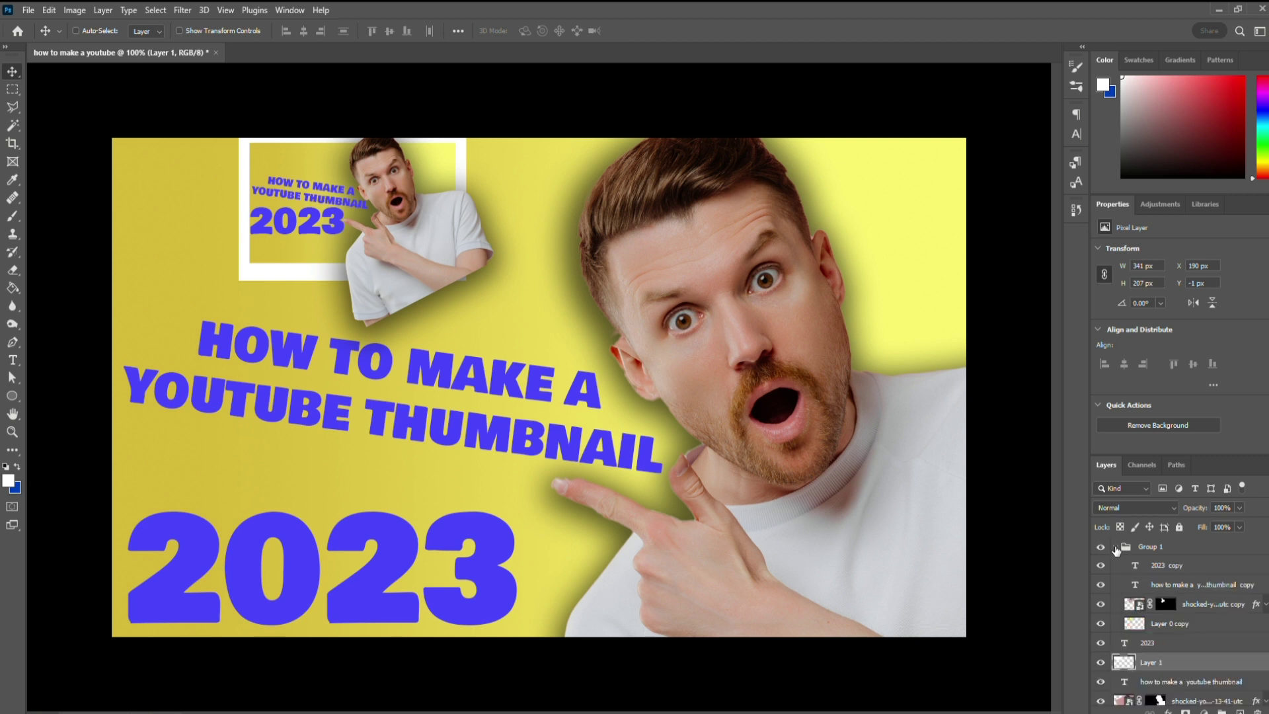
left_click(1166, 605)
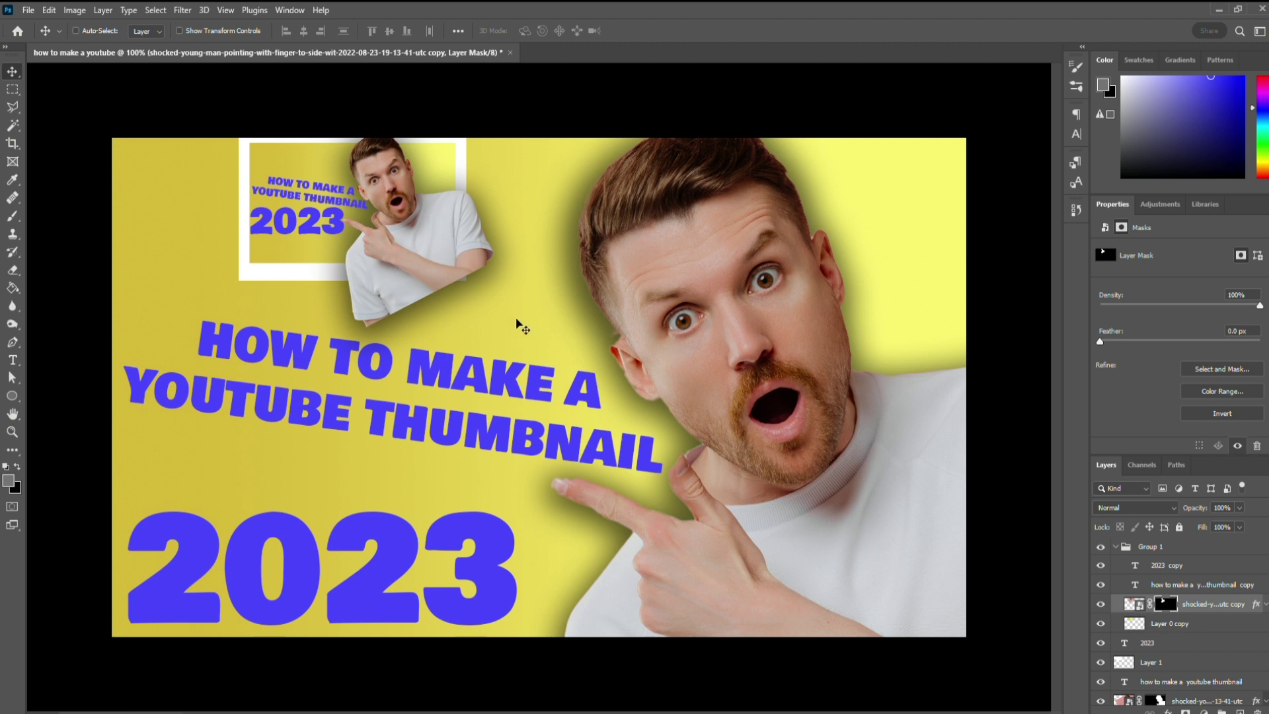
key("b")
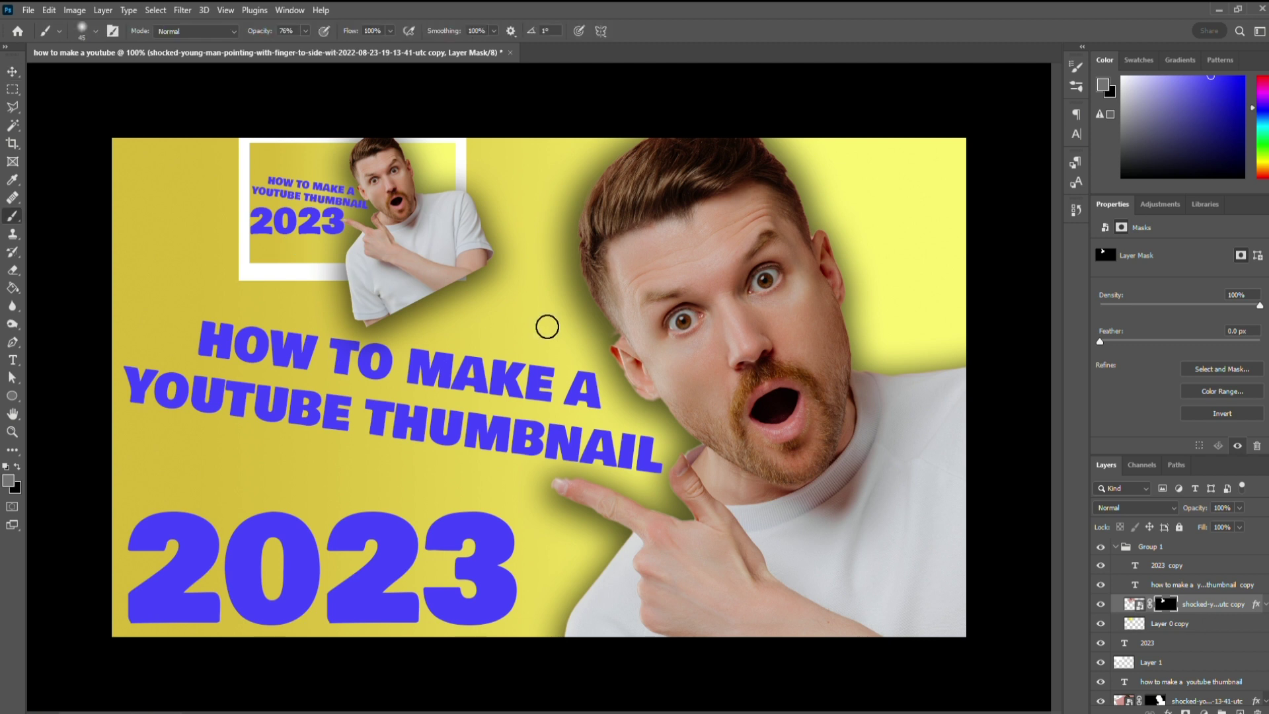
key("x")
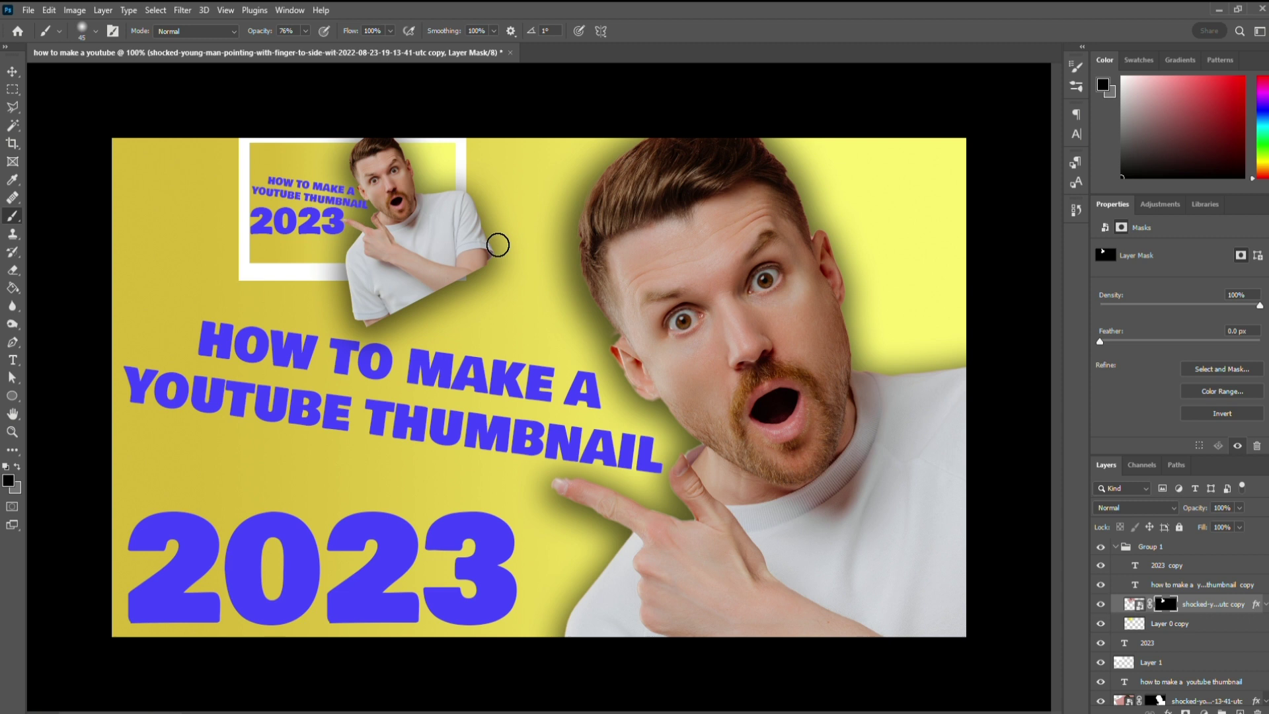
key("bracketright")
key("bracketright")
key("bracketright")
key("bracketright")
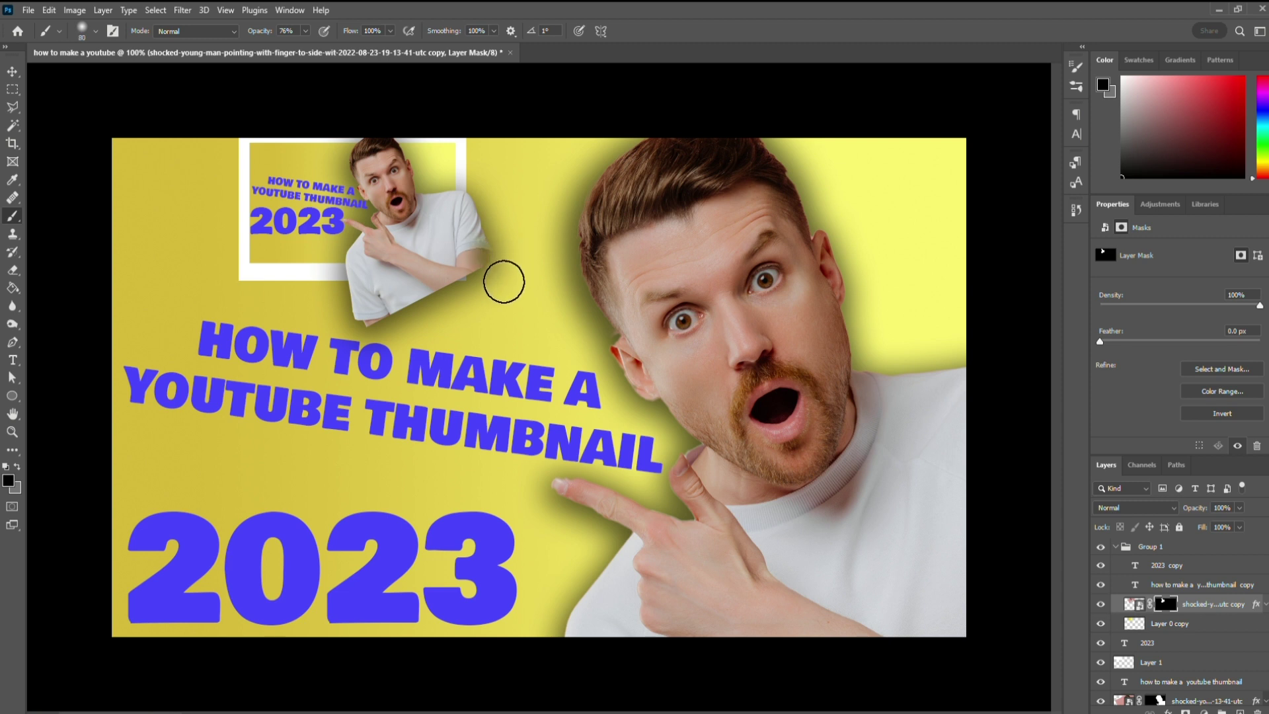
mouse_move(457, 302)
left_mouse_down()
mouse_move(499, 283)
mouse_move(499, 246)
mouse_move(481, 253)
mouse_move(467, 294)
mouse_move(372, 338)
mouse_move(399, 335)
left_mouse_up()
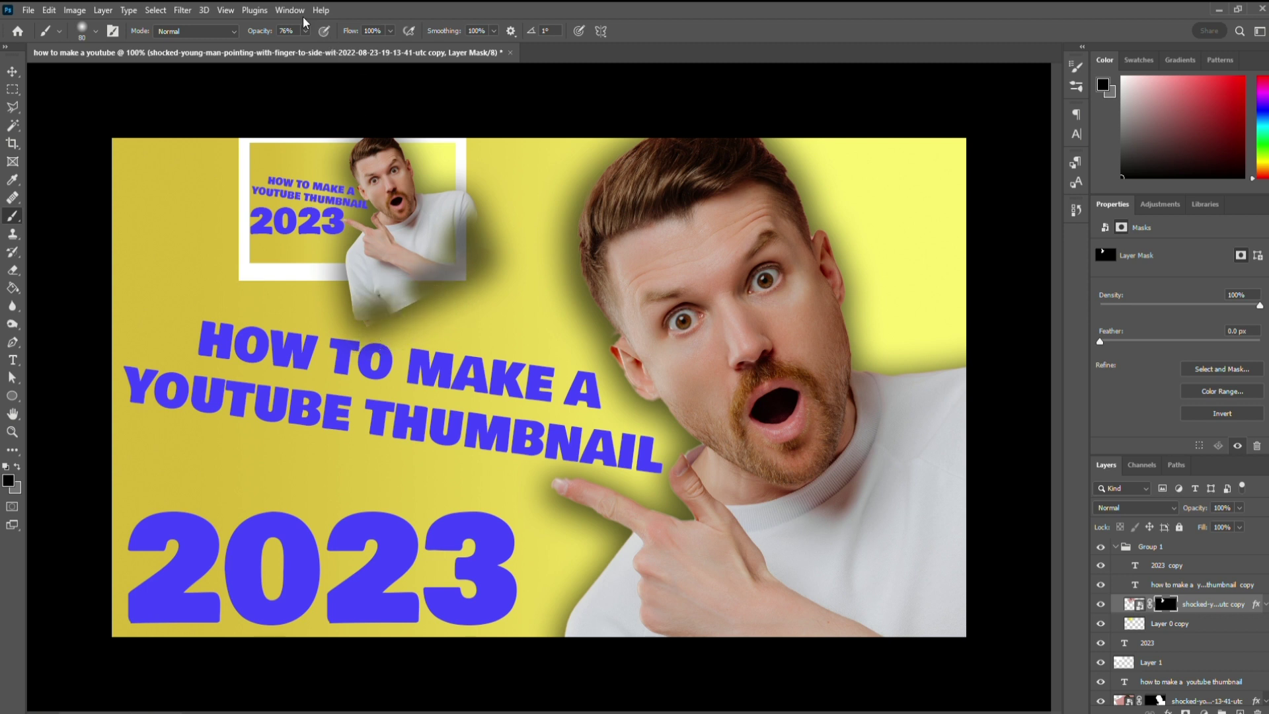
Step: Set the brush opacity to 100% and mask out the remaining parts of the miniature man beyond the white frame
key("0")
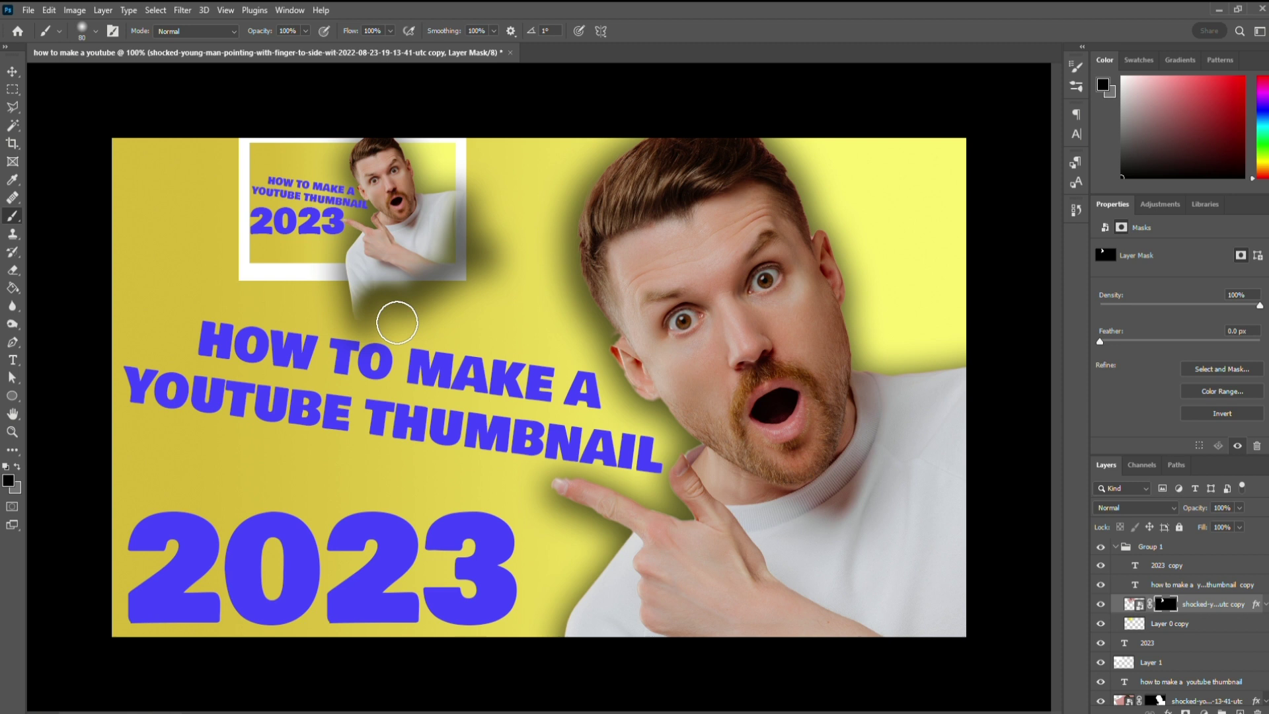
mouse_move(391, 321)
left_mouse_down()
mouse_move(363, 314)
mouse_move(441, 321)
left_mouse_up()
left_click_drag(501, 263, 496, 228)
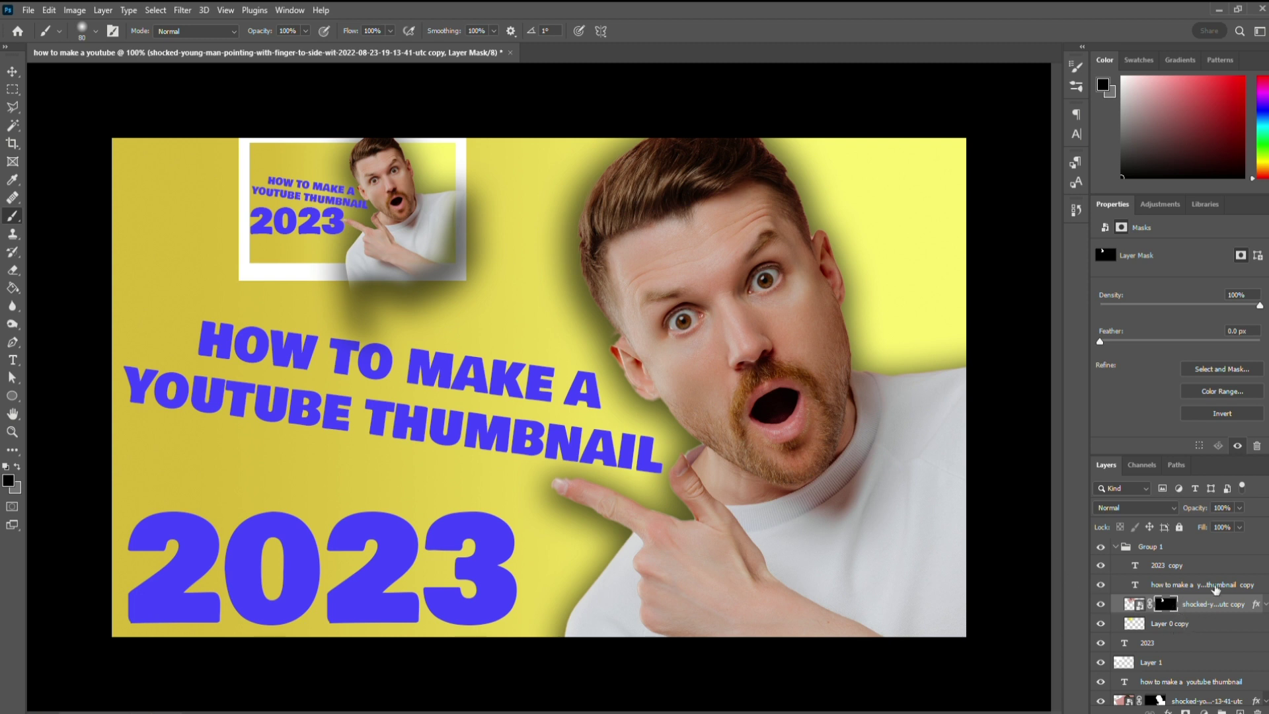
Step: Hide the miniature man's drop shadow and reset the brush colours to the default black and white
left_click(1265, 603)
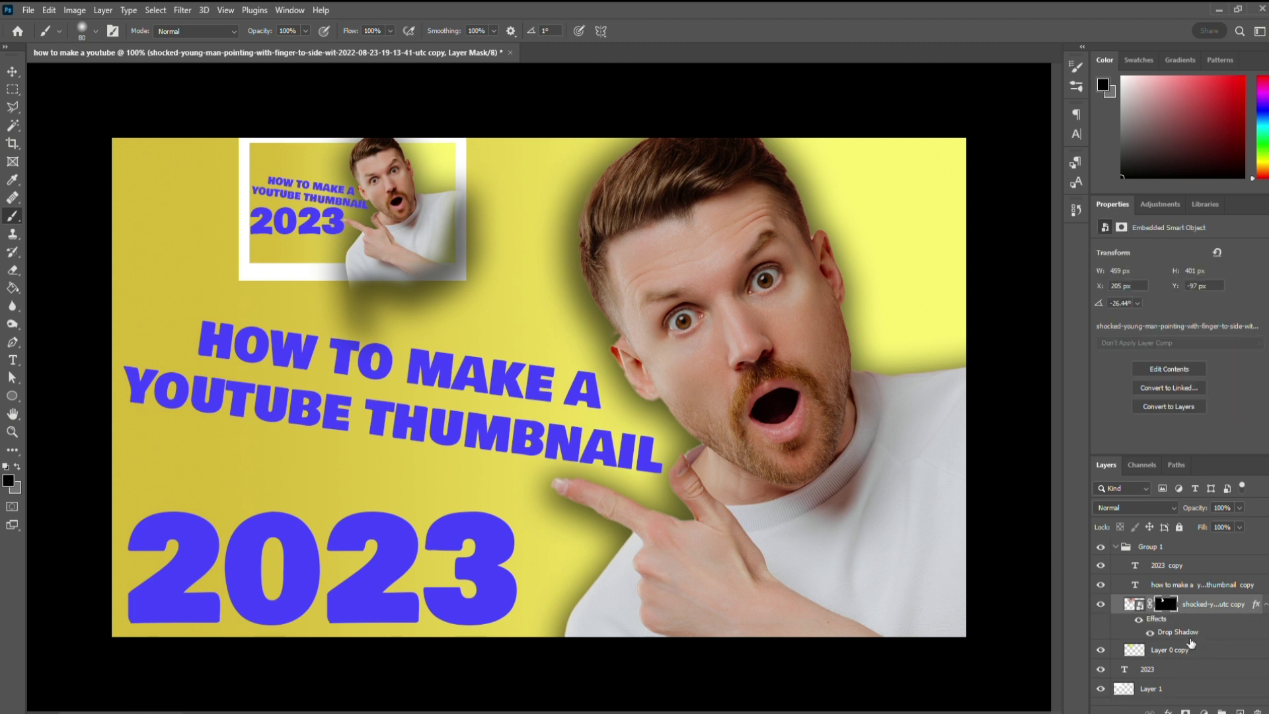
left_click(1150, 632)
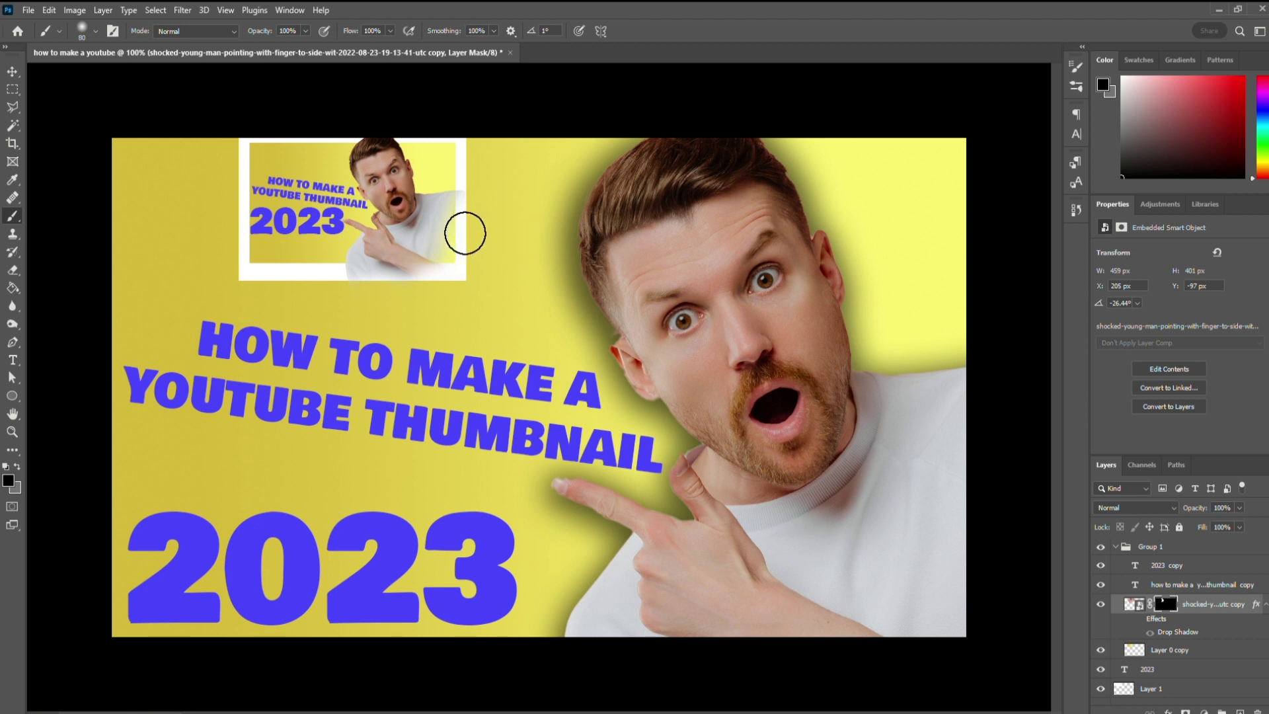
key("x")
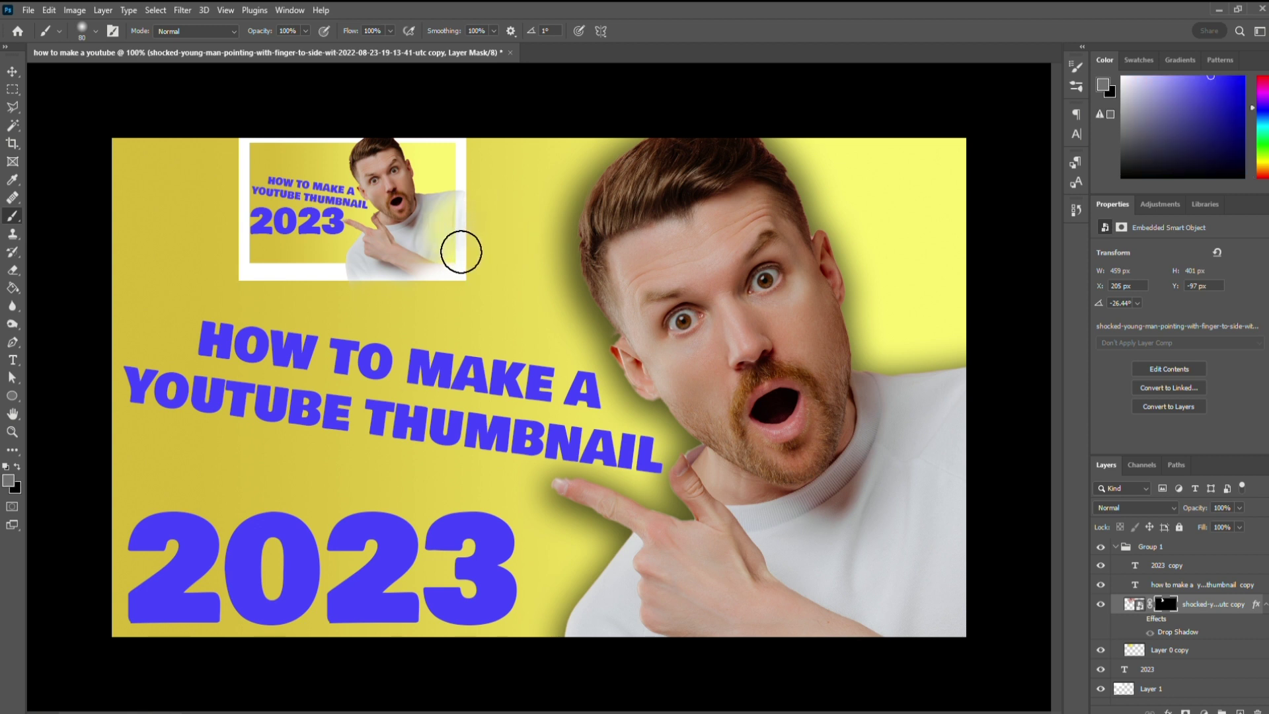
key("d")
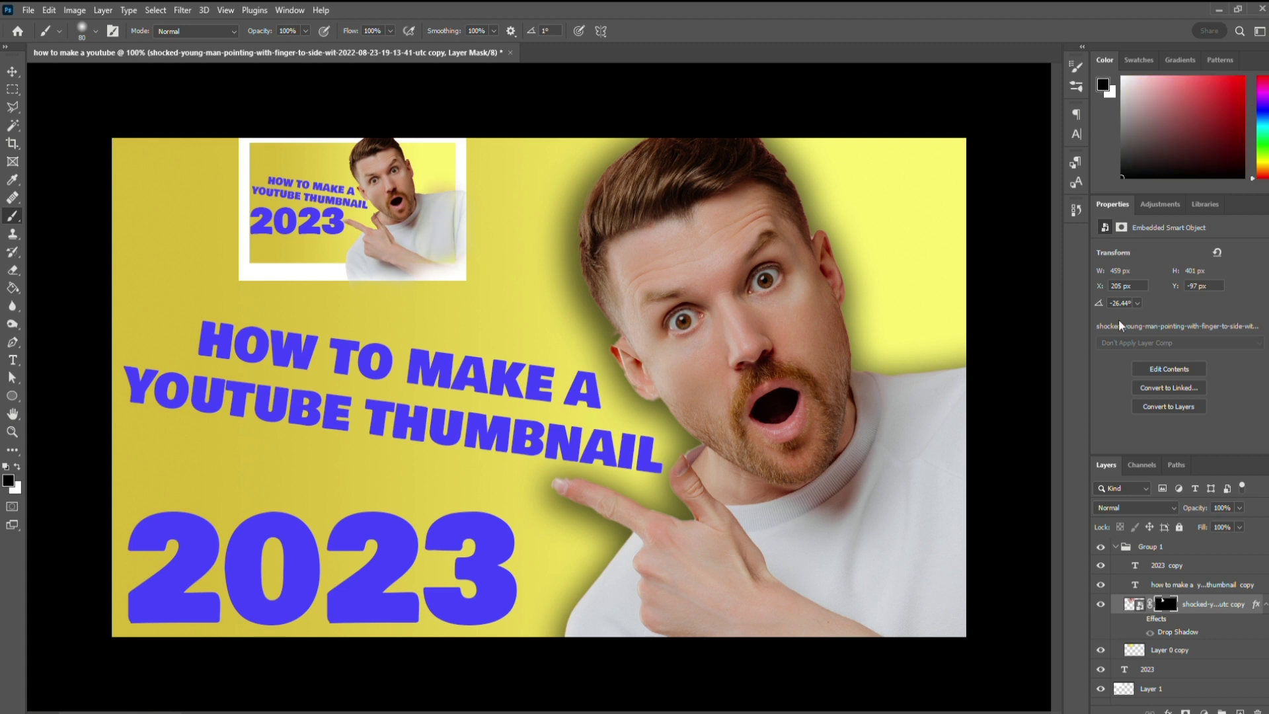